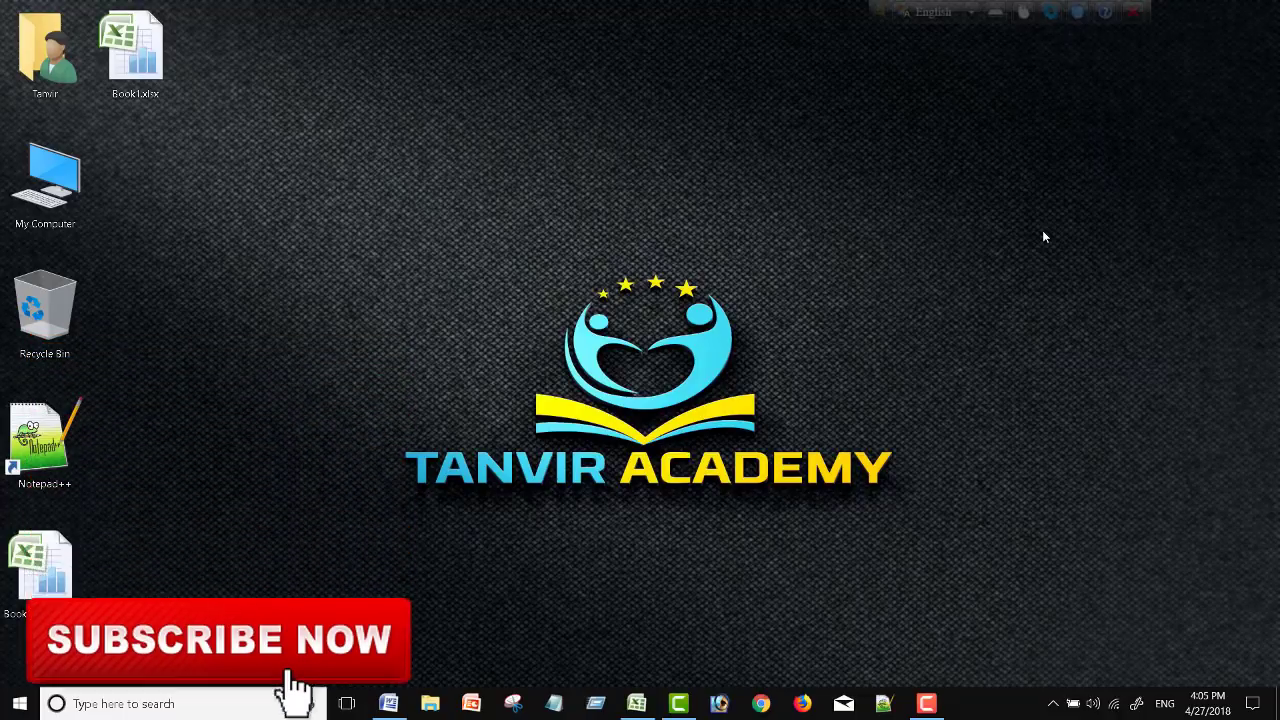
Restore the Book1 Excel window from the taskbar so it fills the screen.
right_click(1042, 237)
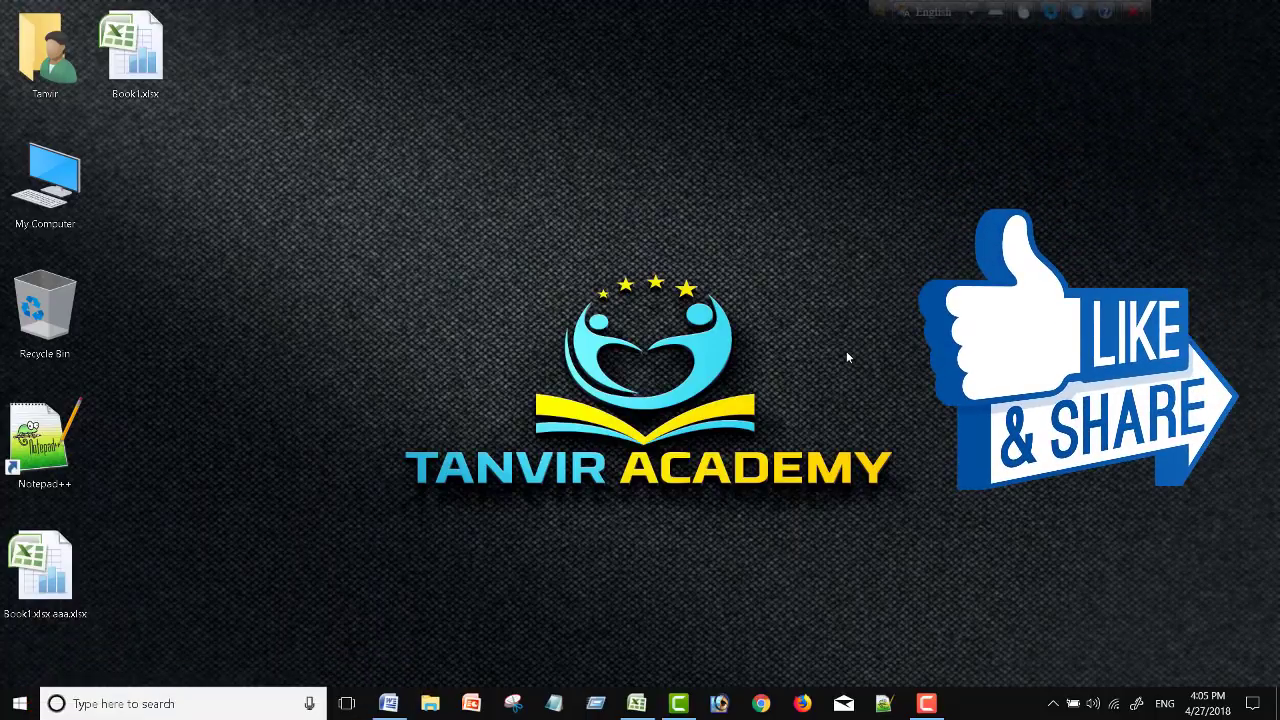
left_click(636, 703)
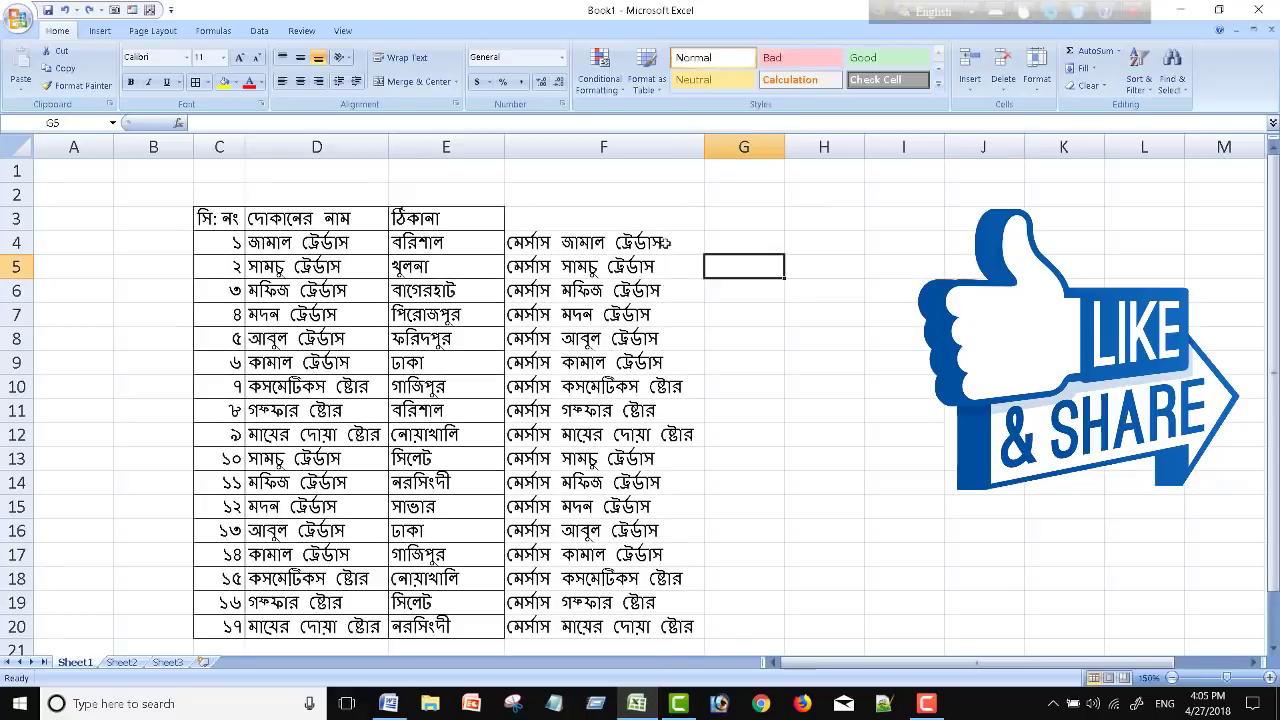
left_click_drag(214, 218, 600, 230)
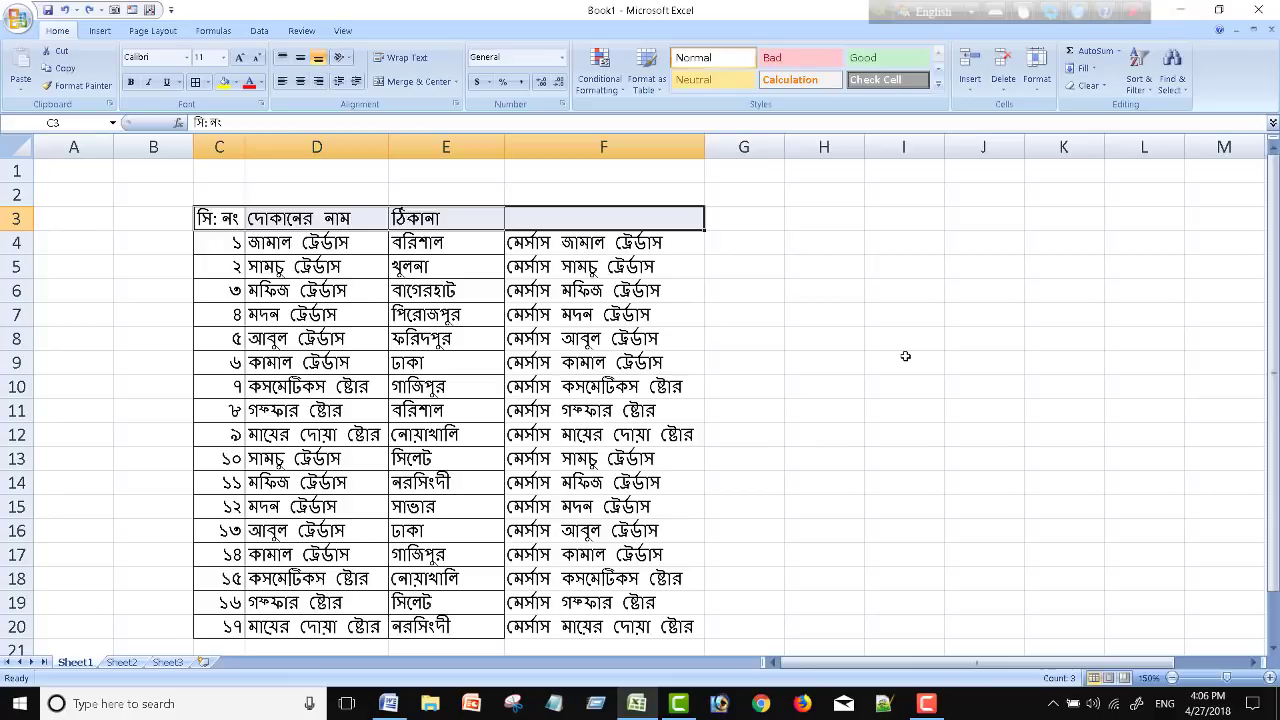
left_click(476, 266)
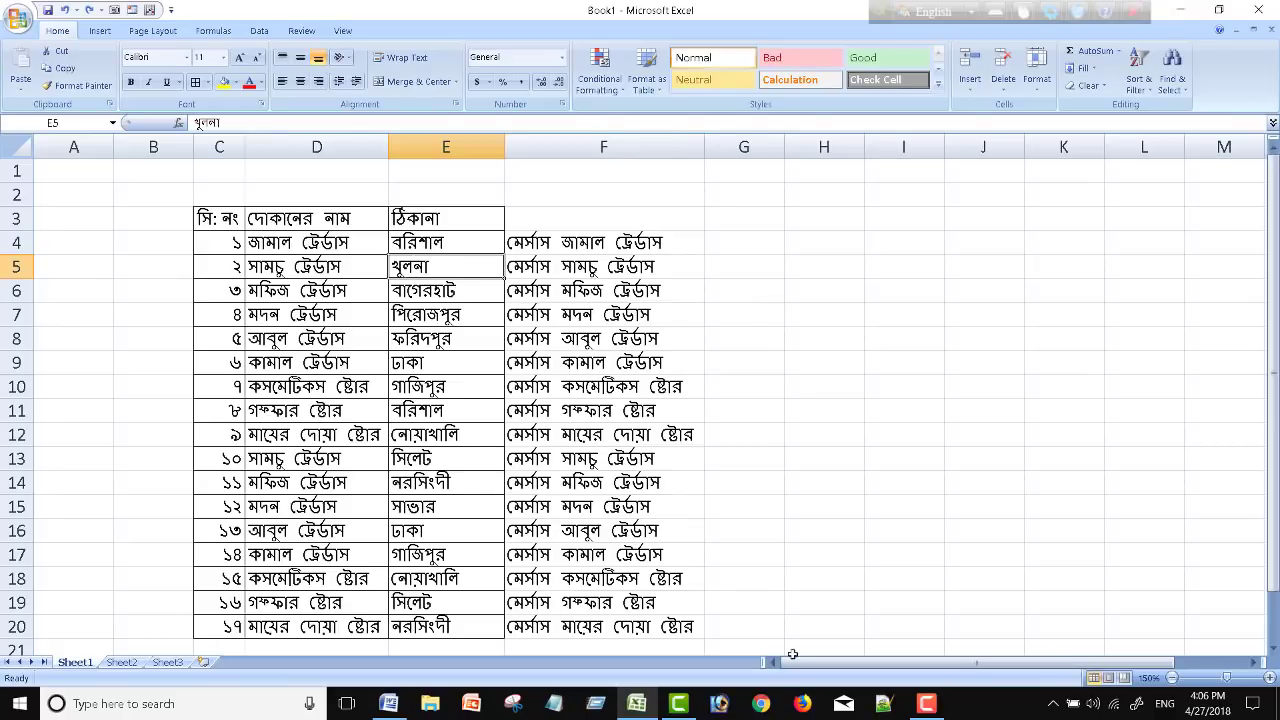
left_click(216, 218)
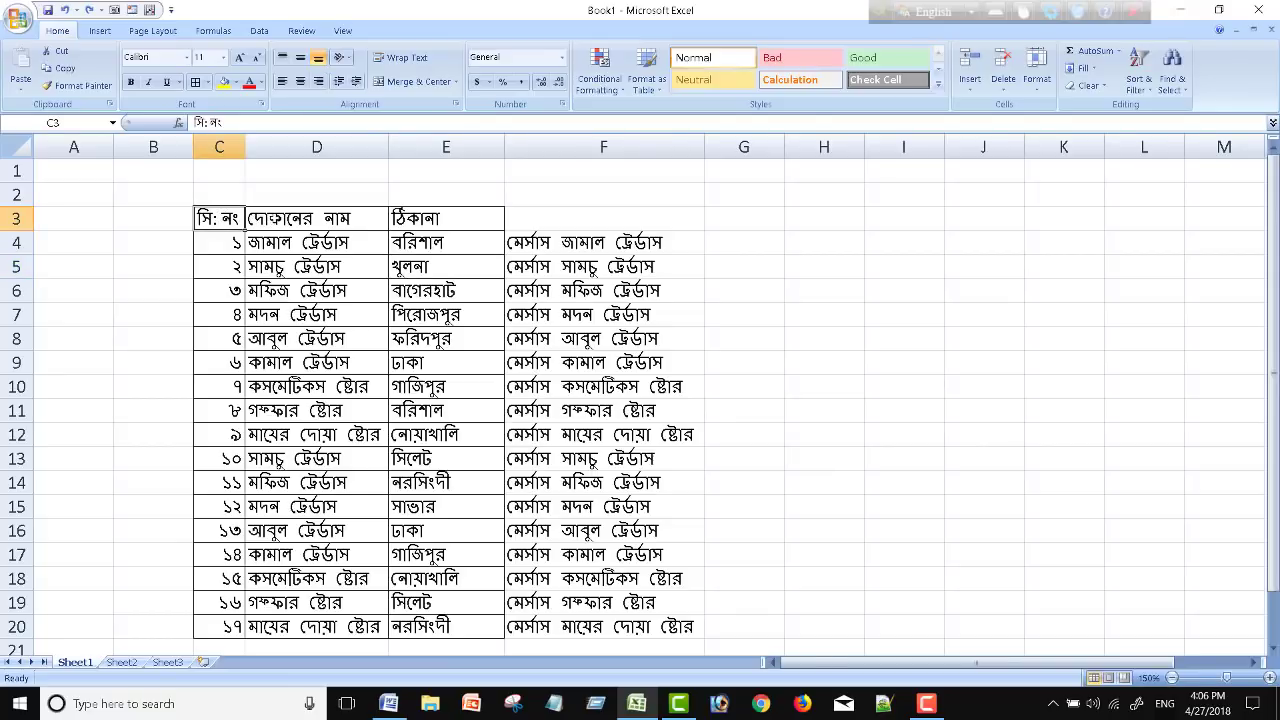
double_click(222, 218)
left_click(441, 218)
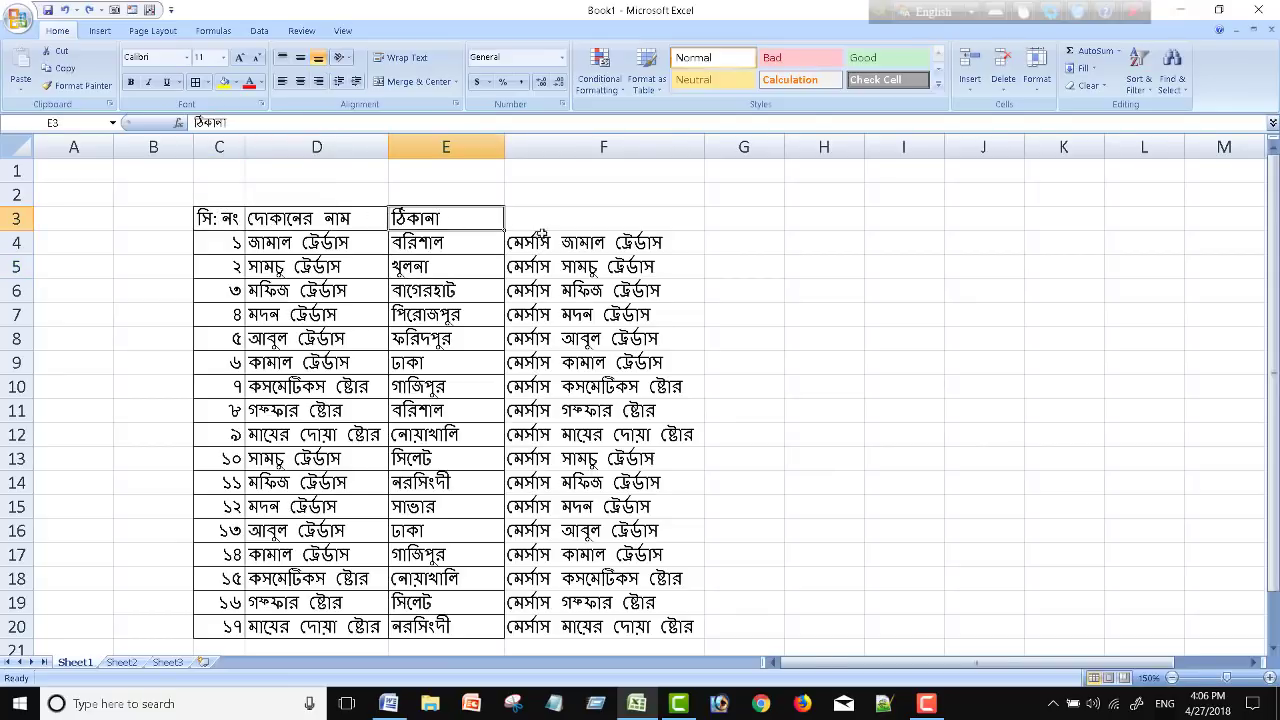
mouse_move(540, 220)
left_mouse_down()
mouse_move(641, 420)
mouse_move(648, 628)
left_mouse_up()
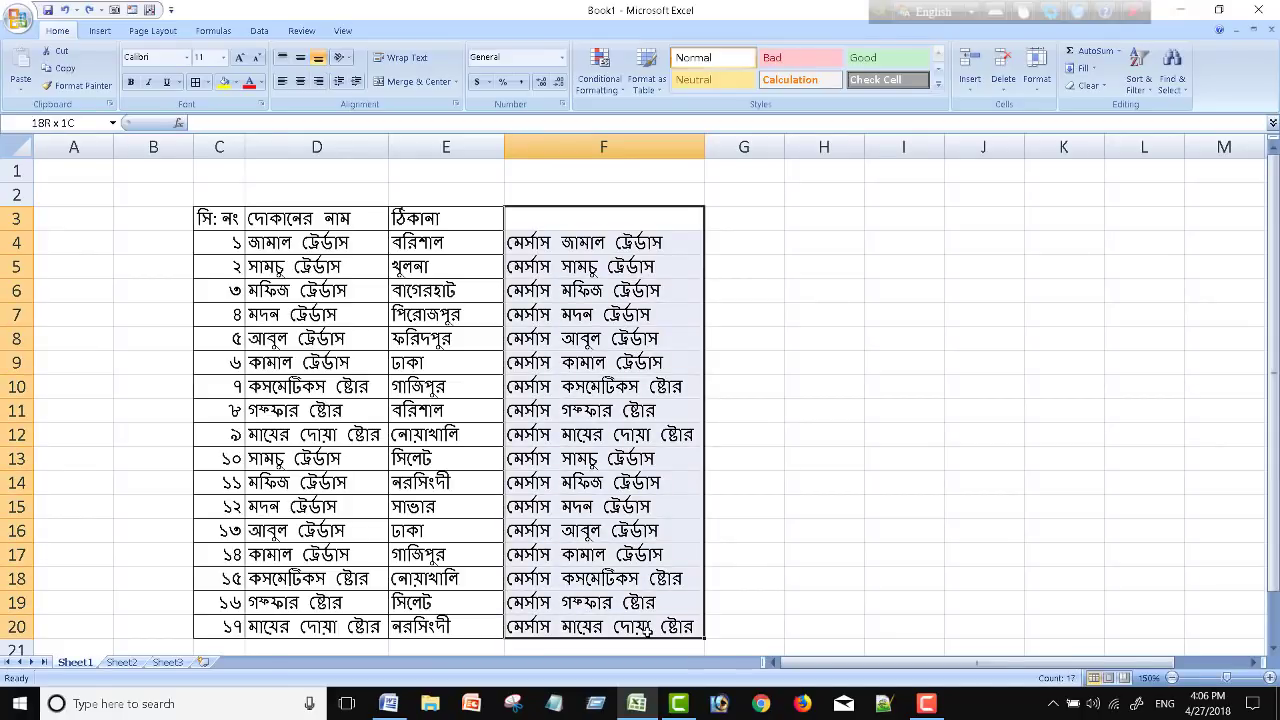
left_click_drag(648, 630, 648, 630)
left_click(826, 481)
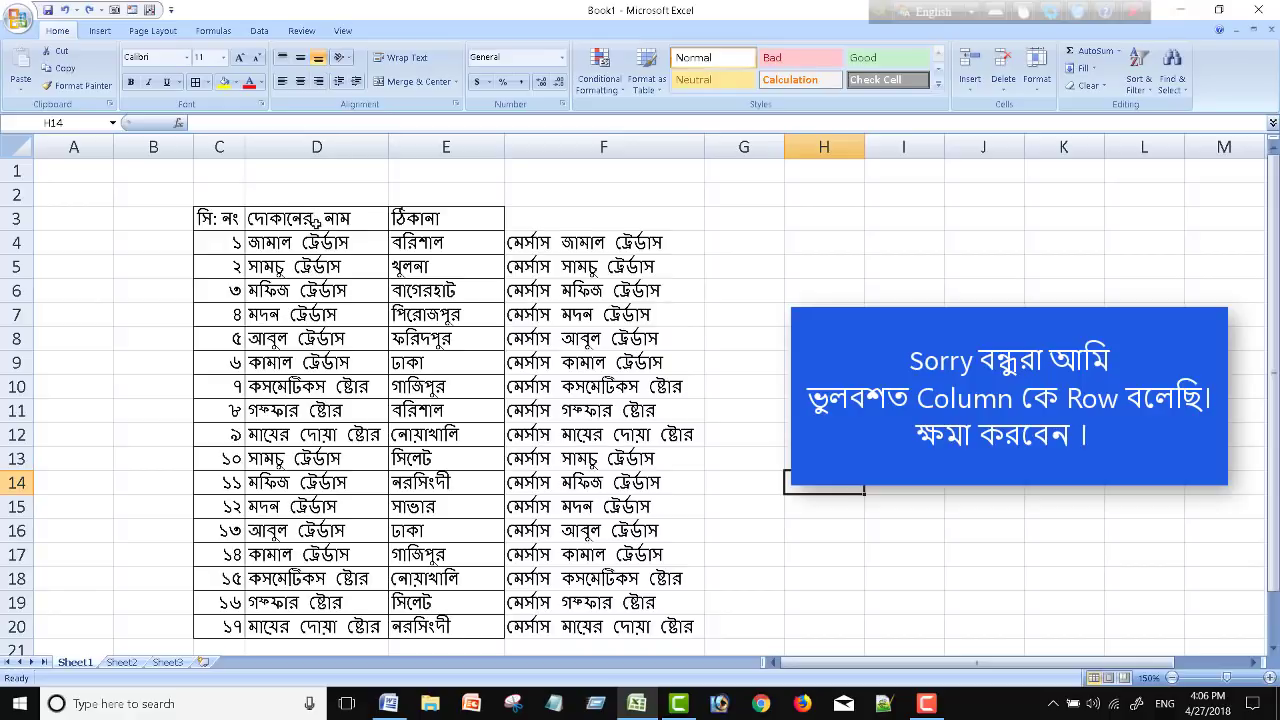
left_click_drag(314, 220, 386, 628)
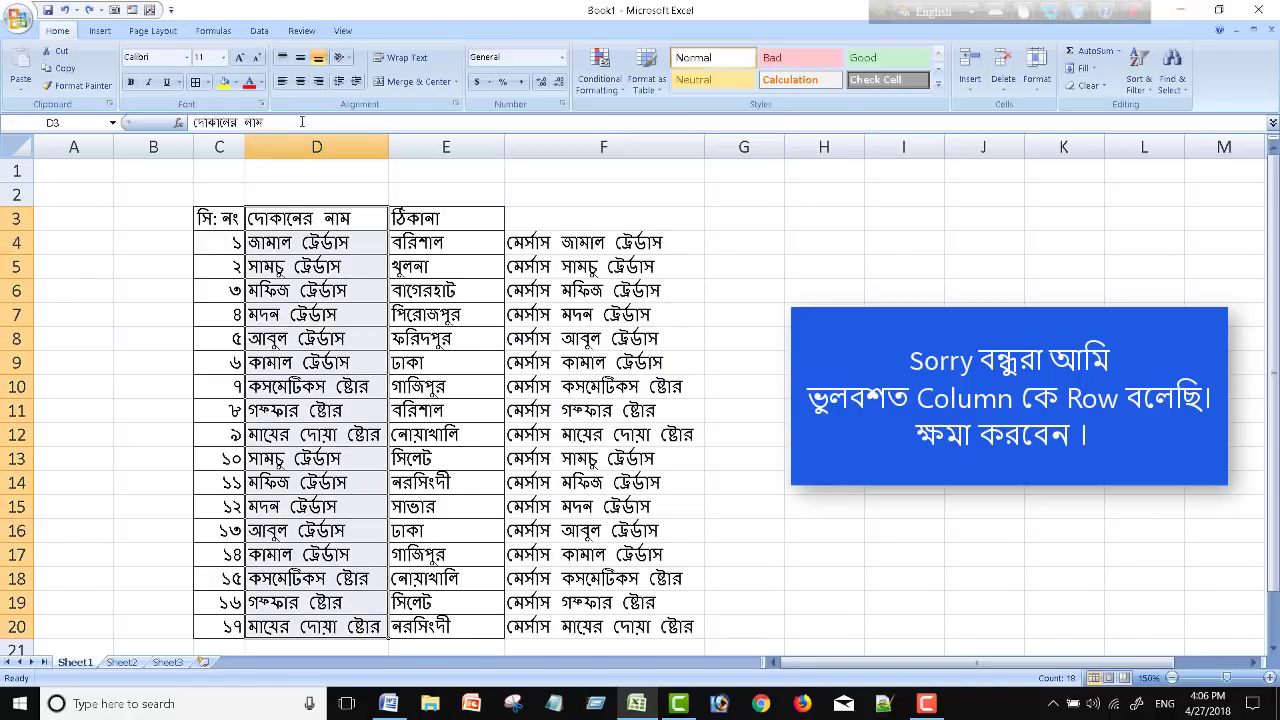
left_click(316, 147)
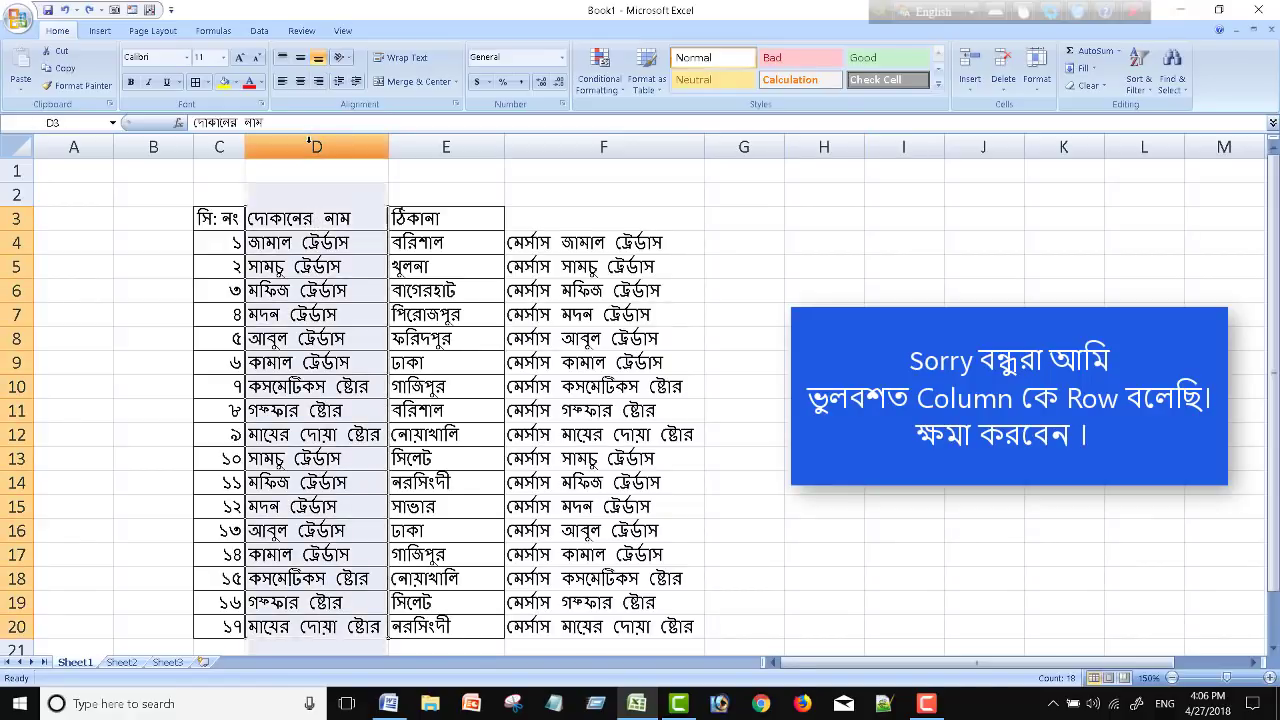
left_click(574, 146)
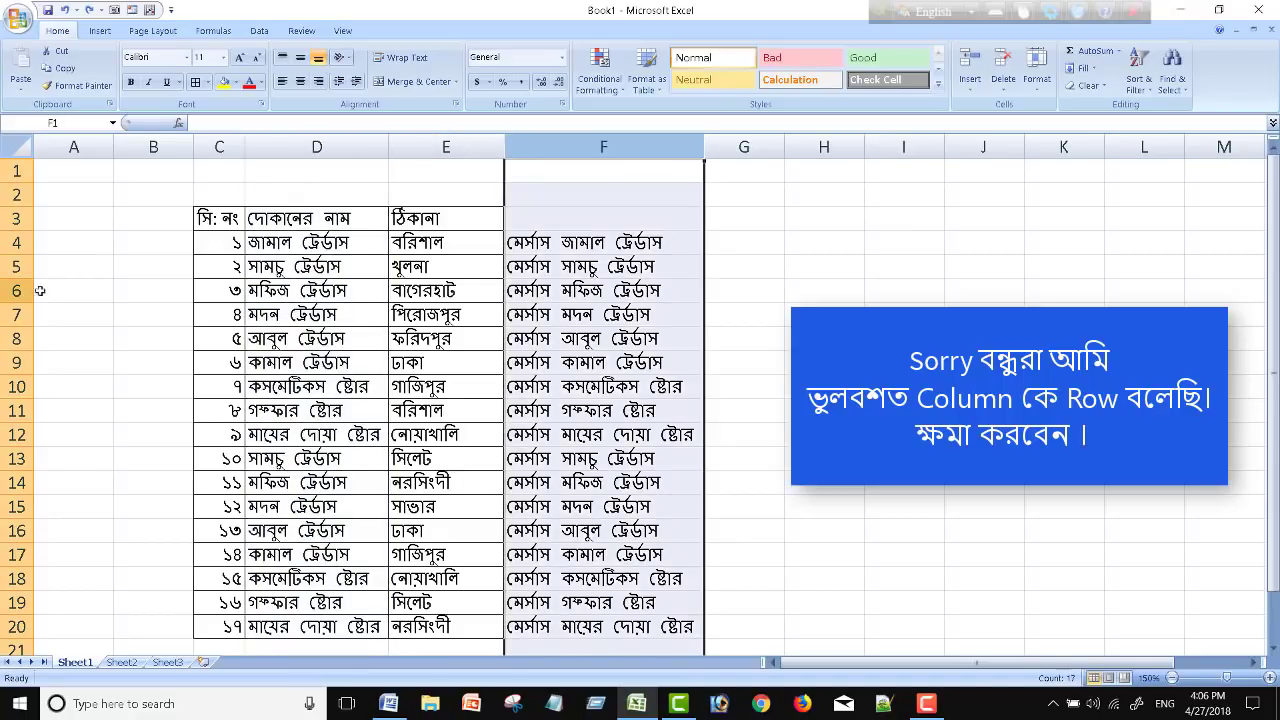
left_click(305, 244)
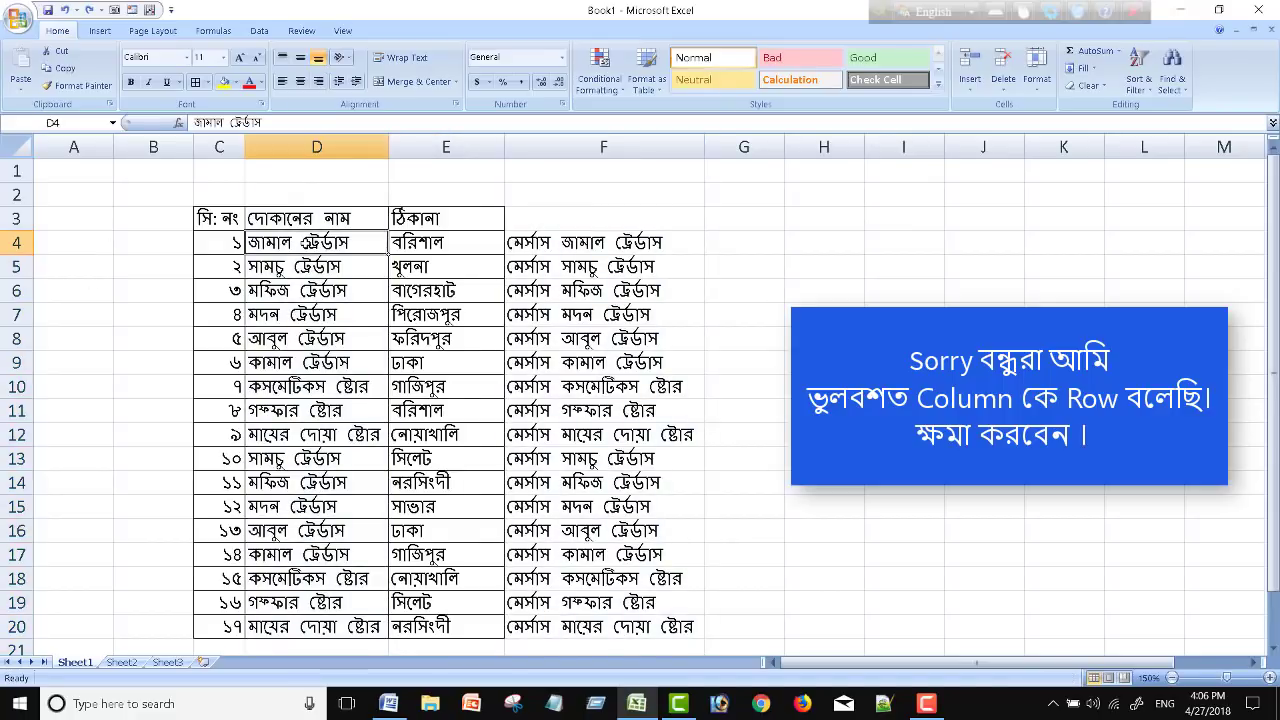
left_click(316, 146)
left_click(322, 222)
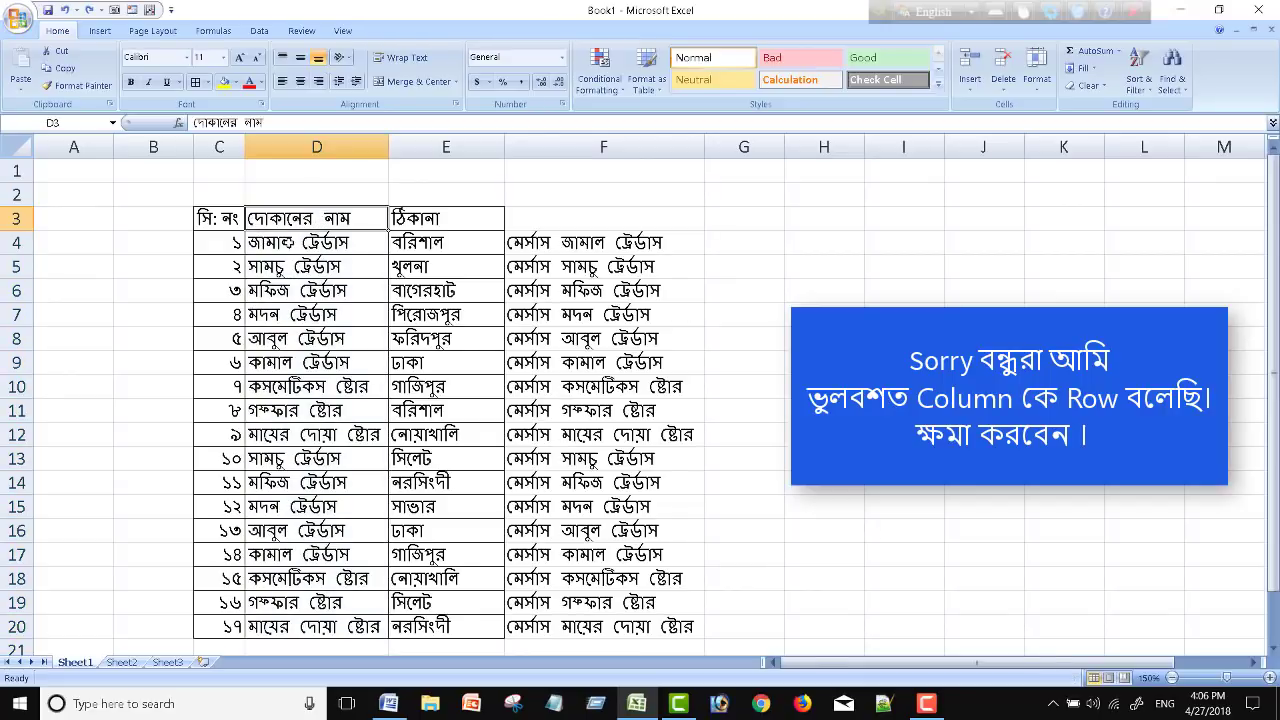
left_click_drag(301, 250, 318, 624)
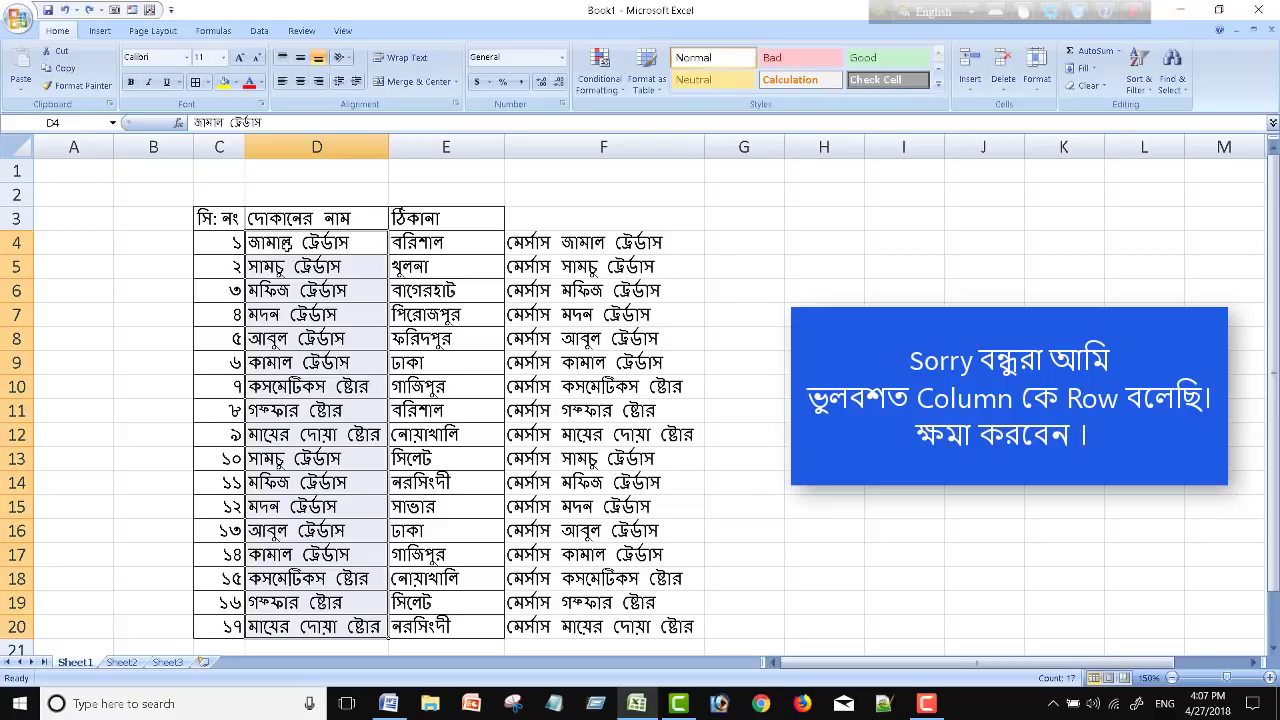
left_click(286, 244)
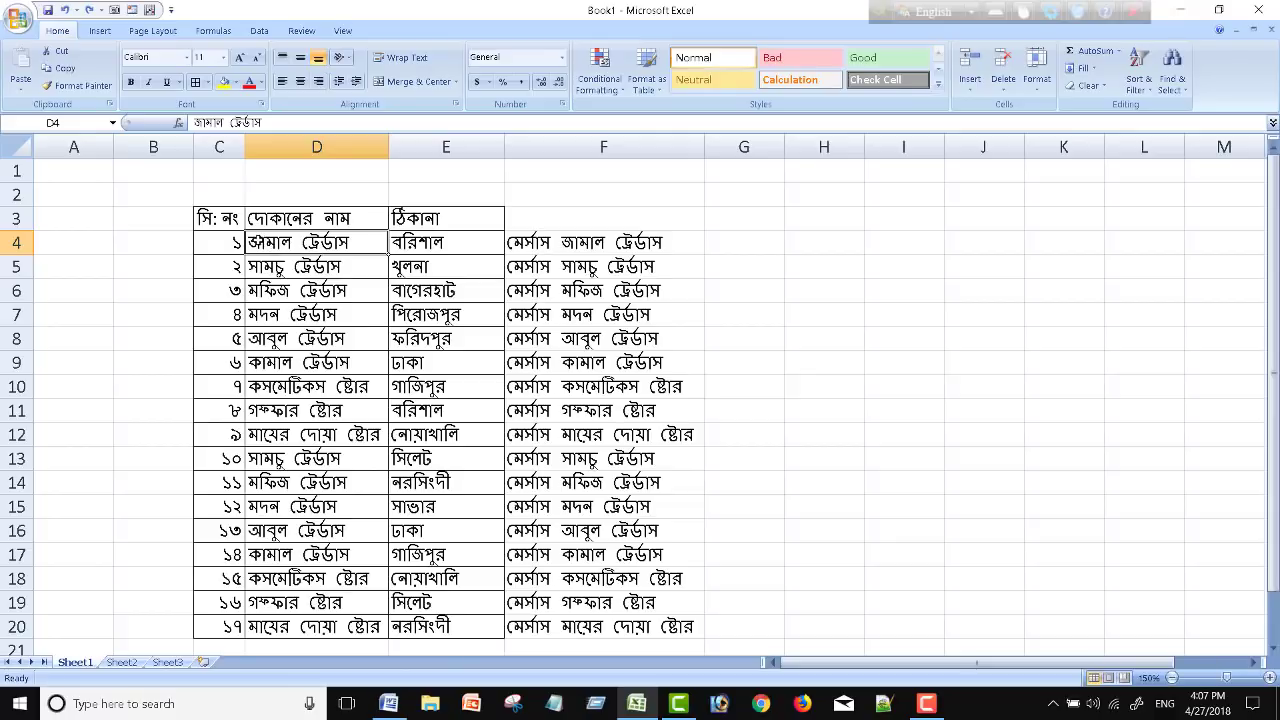
double_click(252, 242)
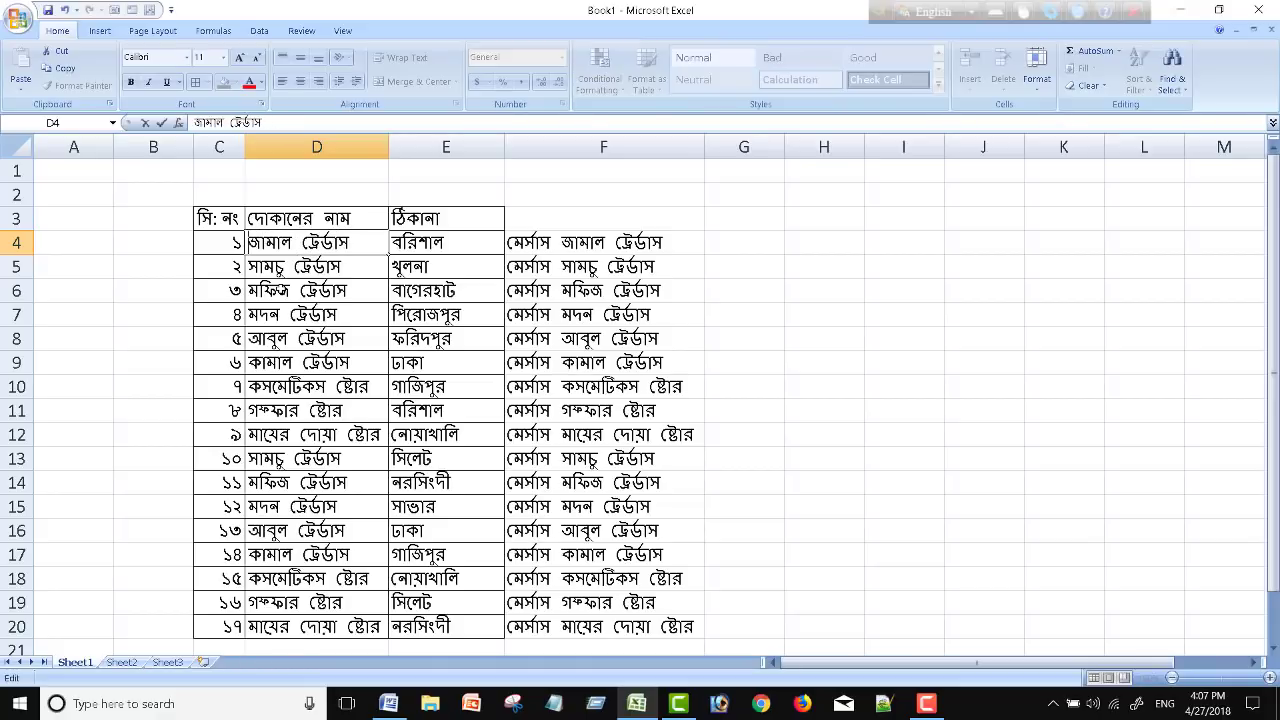
key("alt+shift")
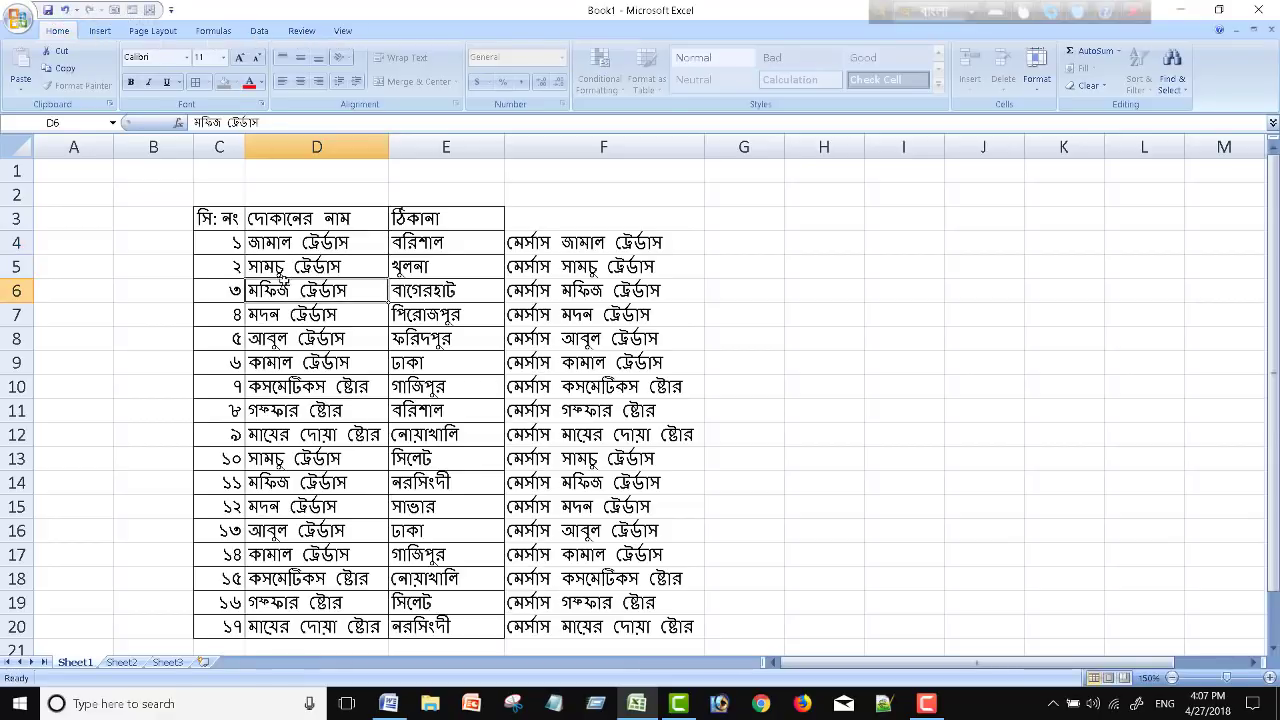
key("Escape")
key("F2")
key("Home")
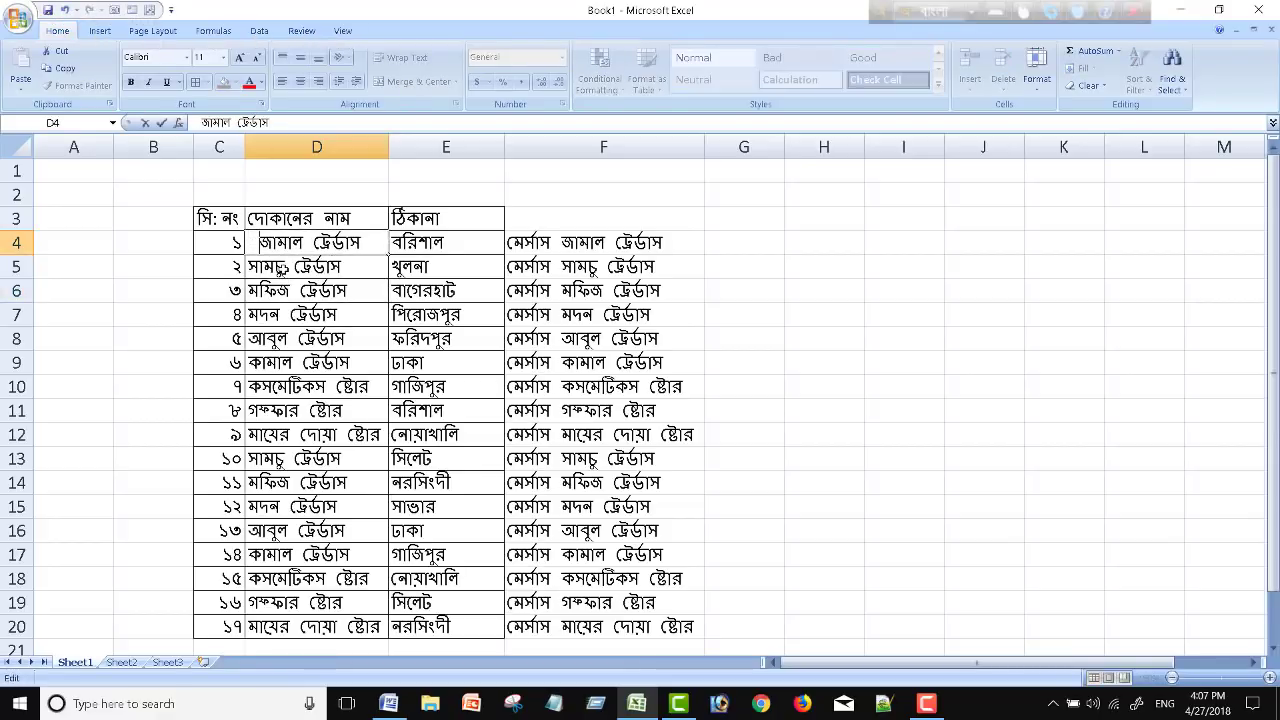
type("মো:")
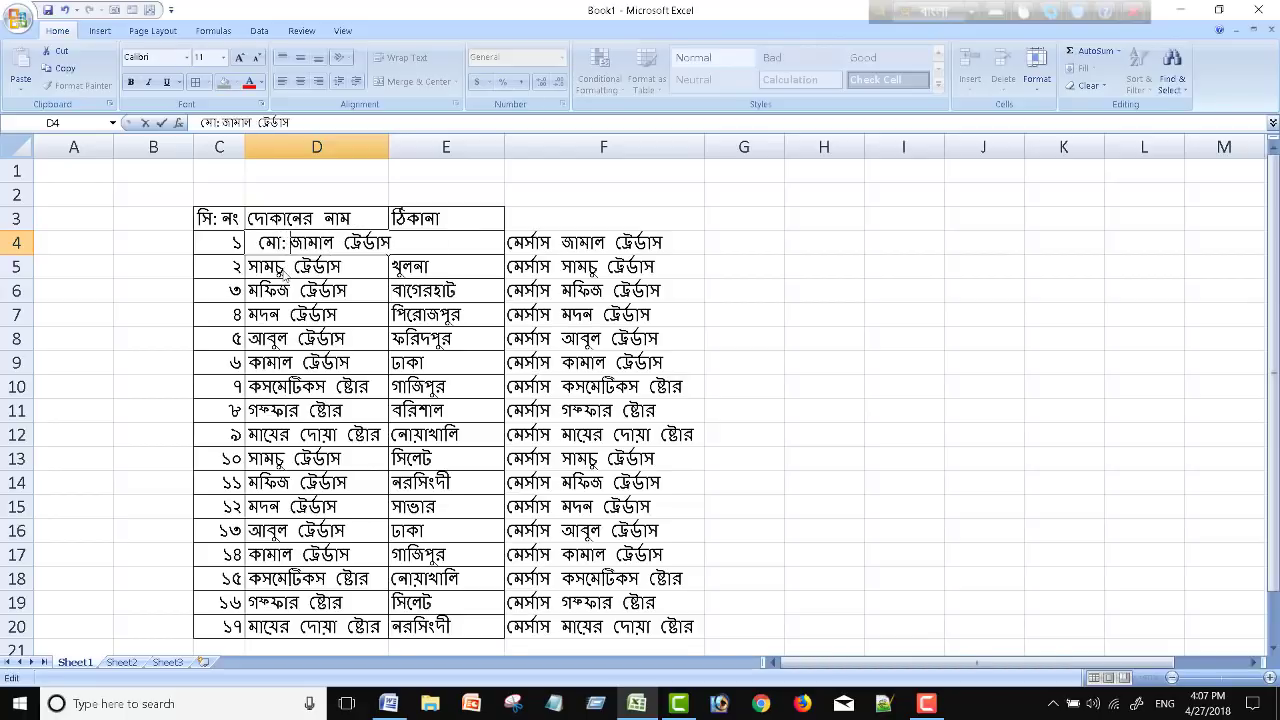
key("Return")
left_click(300, 243)
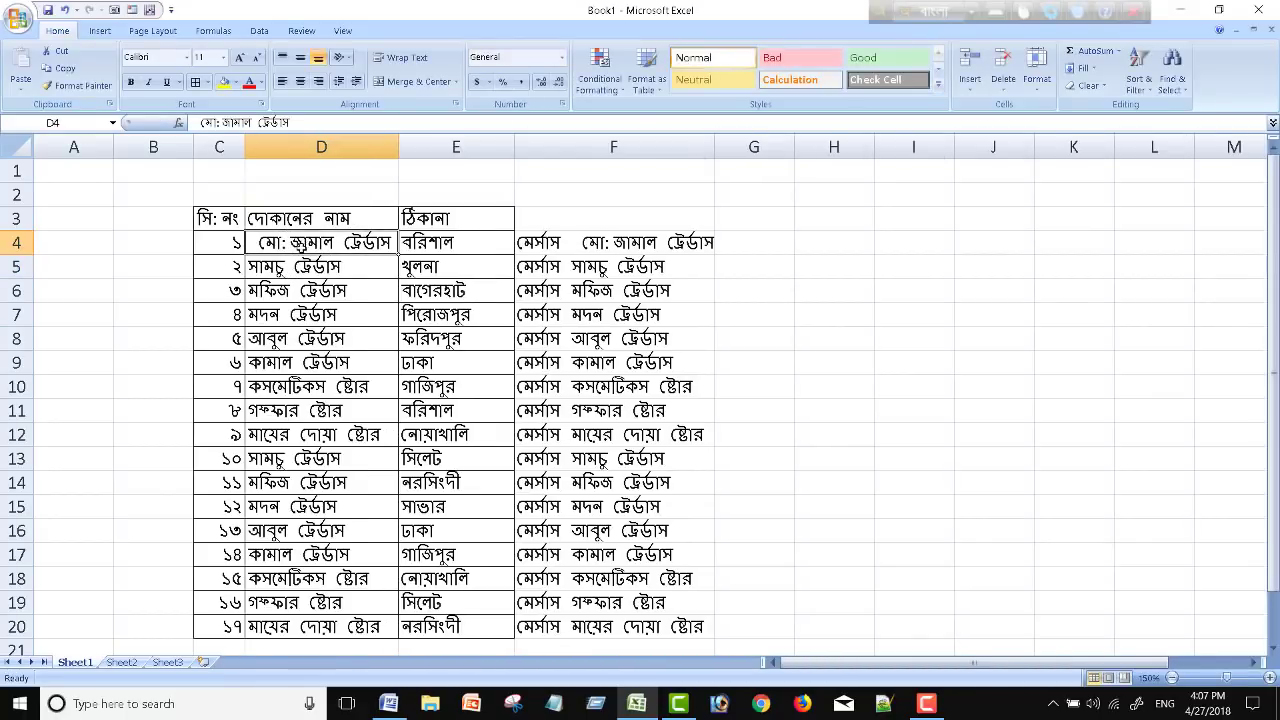
double_click(290, 243)
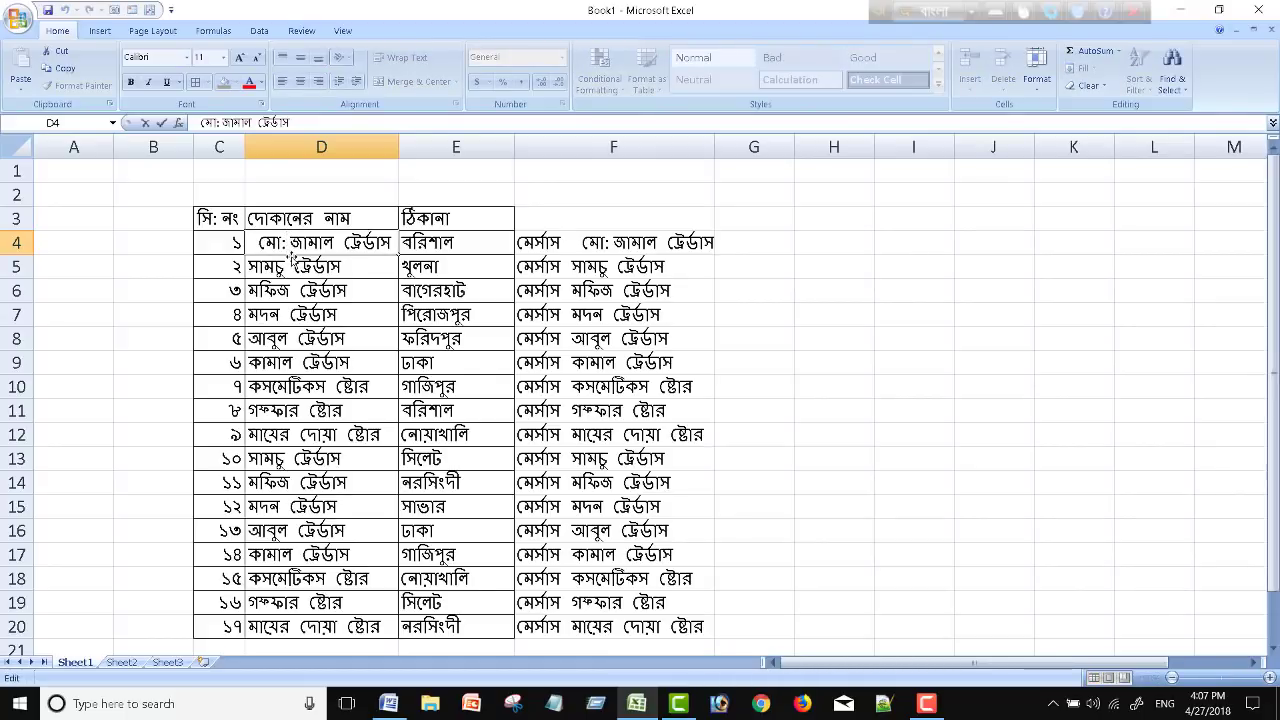
key("BackSpace")
key("BackSpace")
key("BackSpace")
key("BackSpace")
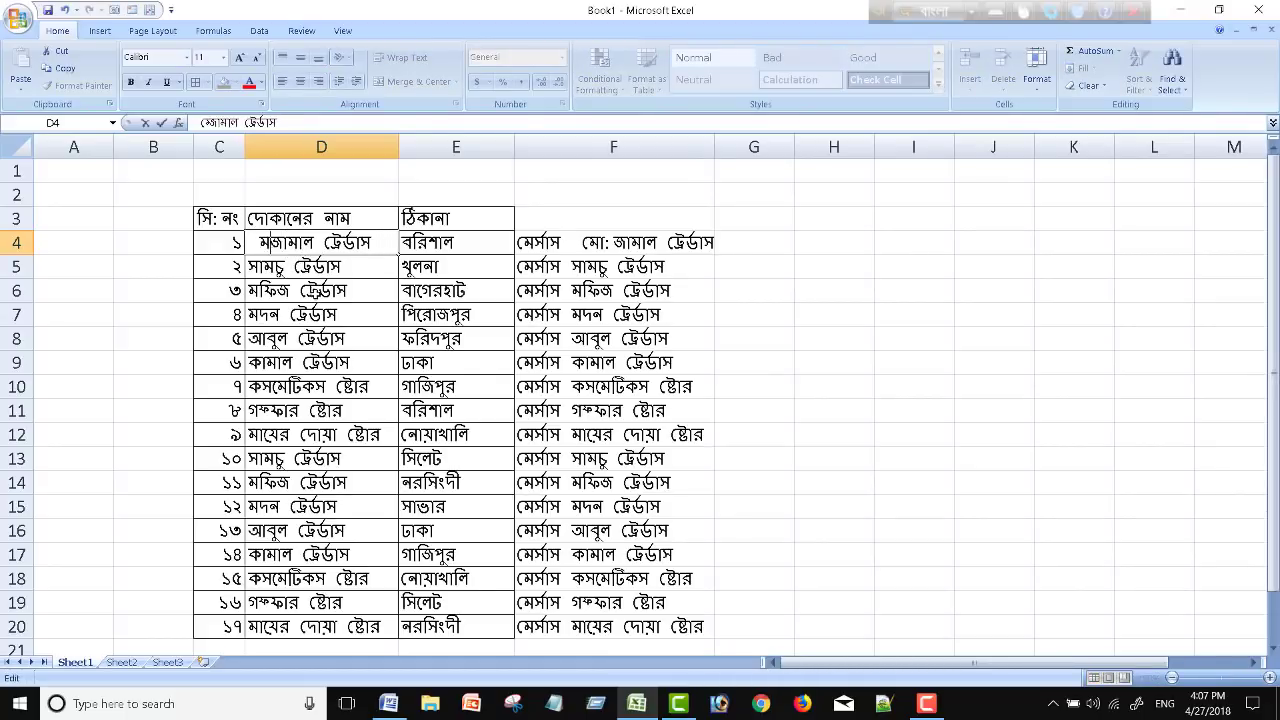
left_click(312, 272)
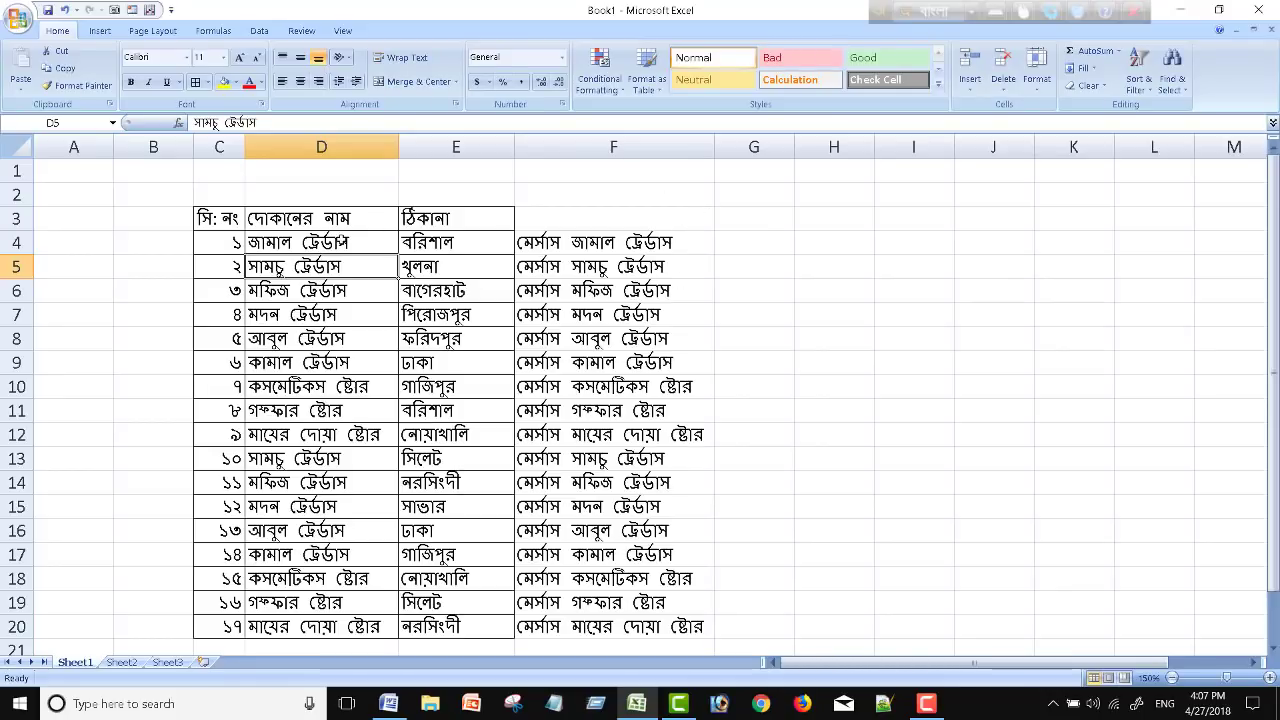
Clear the old contents of column F below F4.
left_click(342, 244)
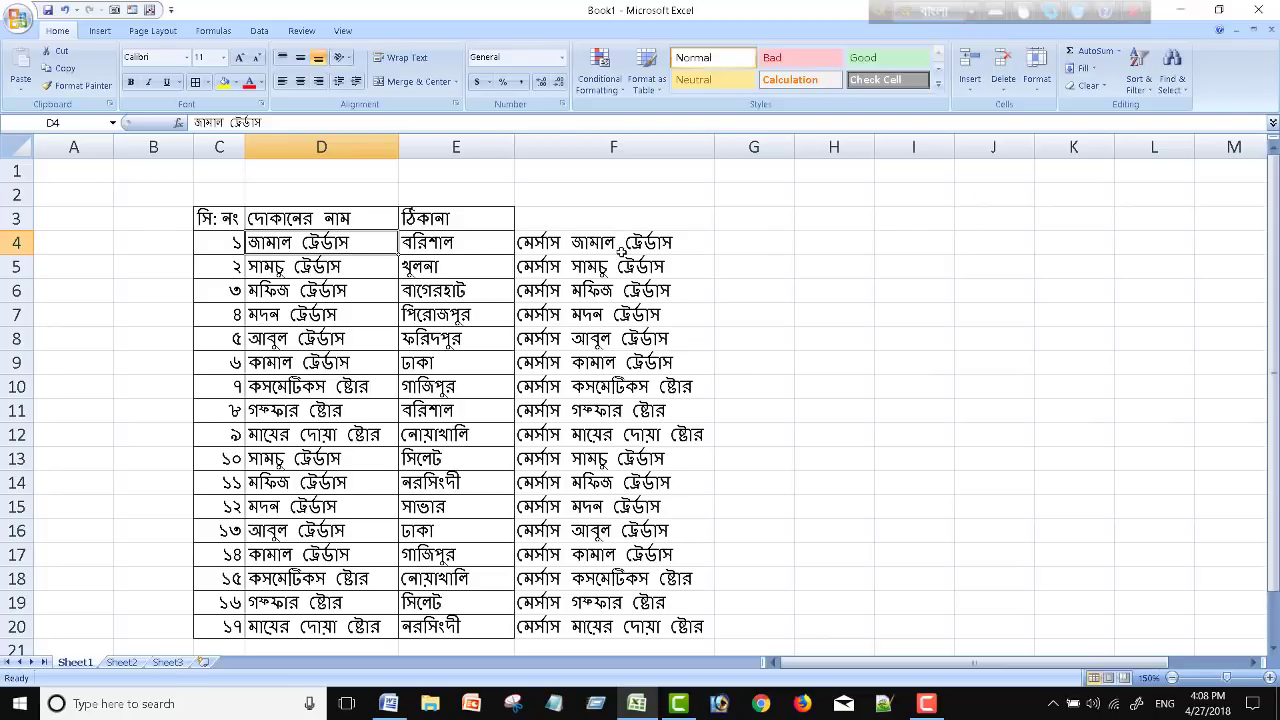
left_click_drag(589, 268, 618, 617)
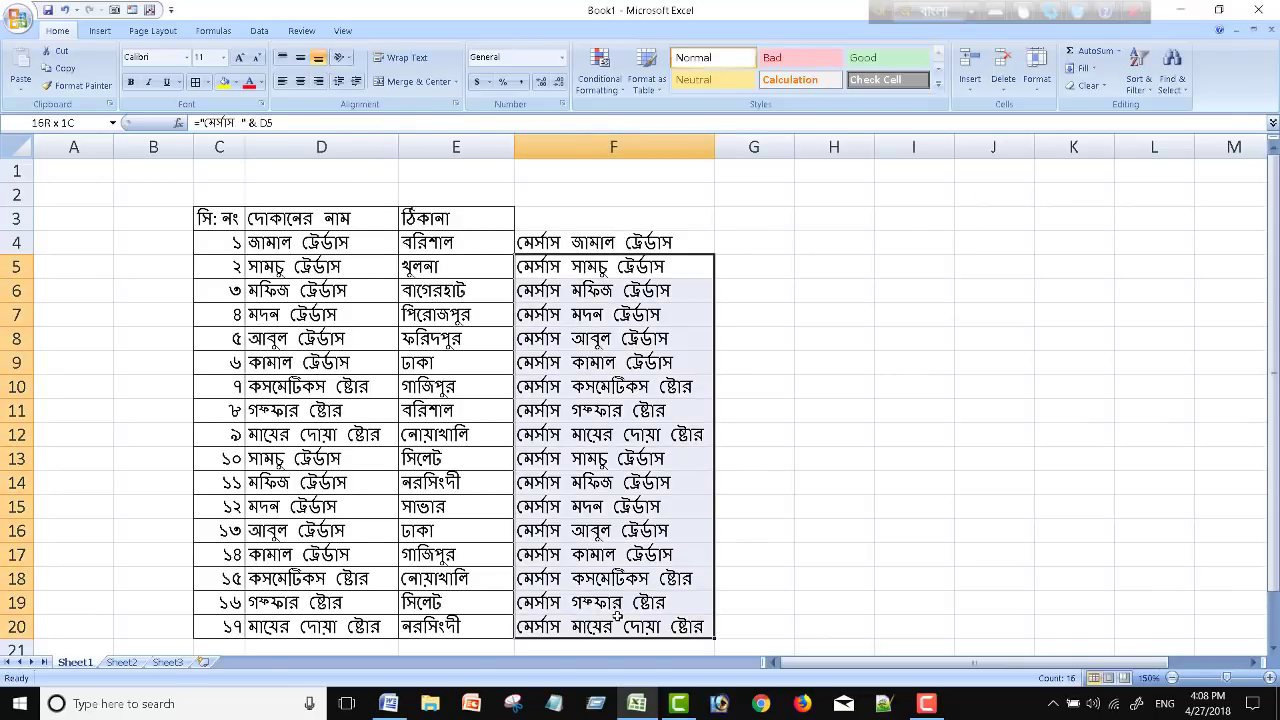
key("Delete")
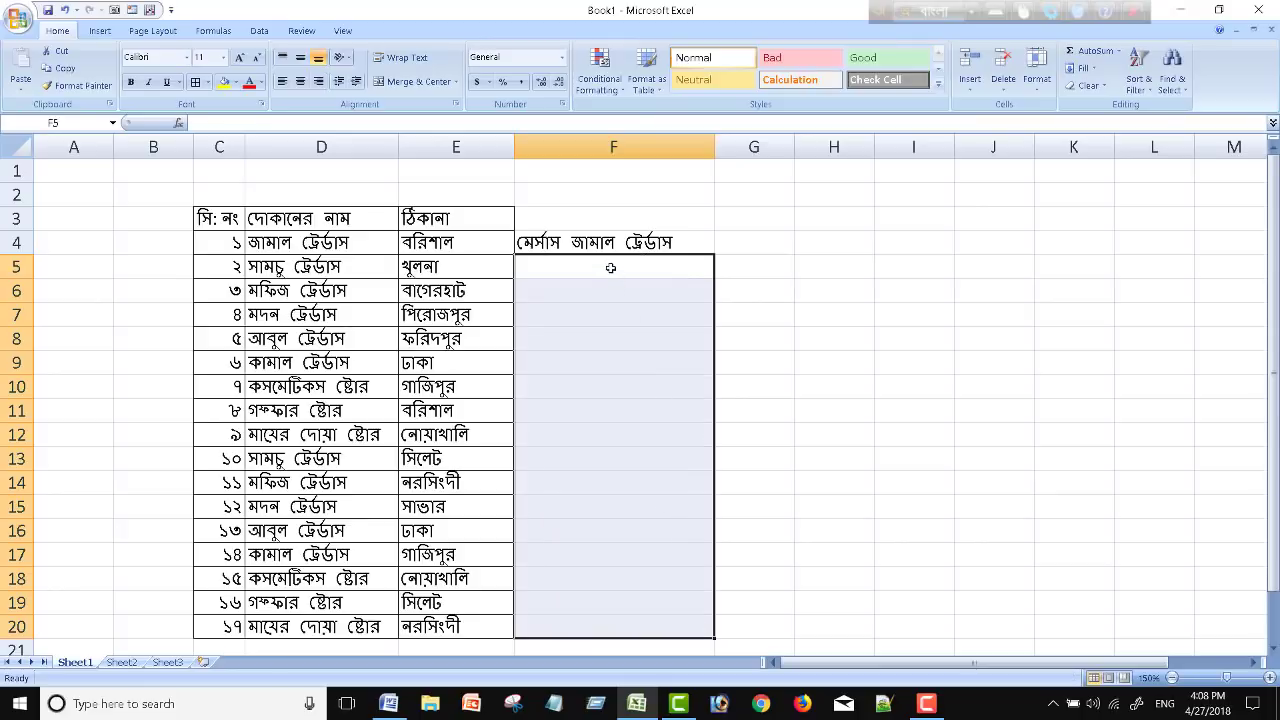
left_click(613, 267)
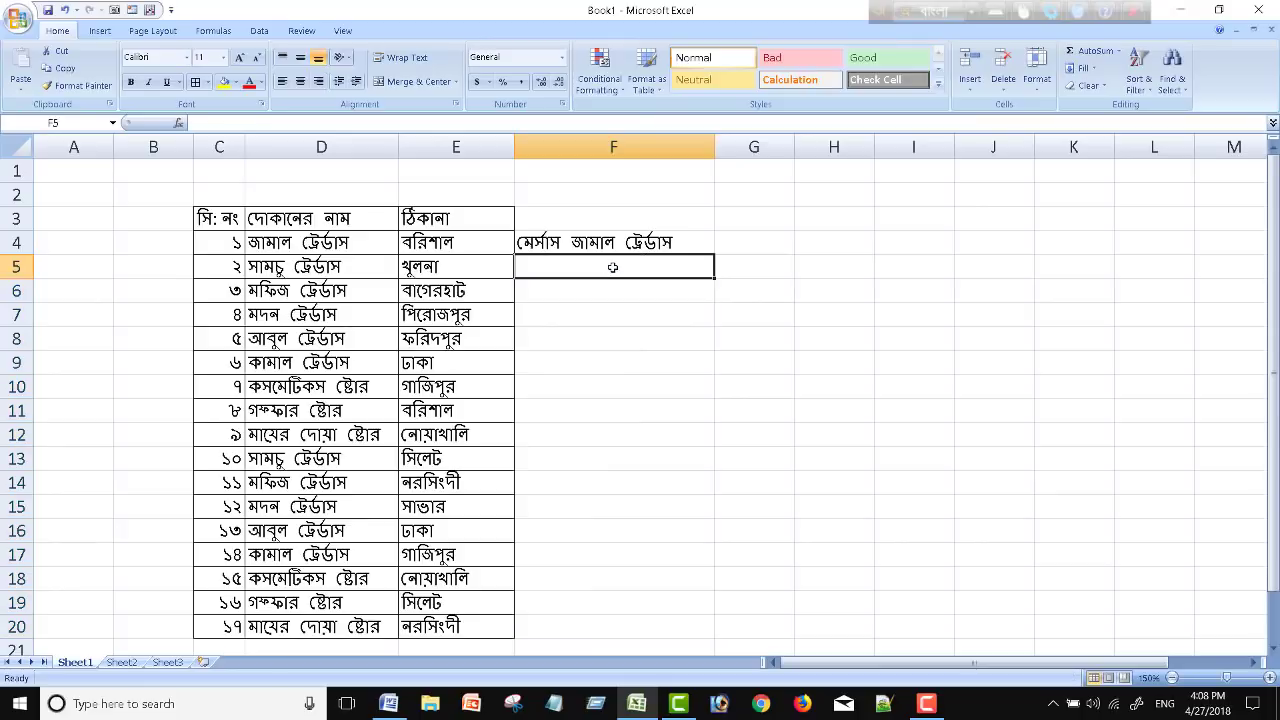
Fill the F4 prefix formula down to F20, then clear F4:F20 so it is blank.
left_click(597, 240)
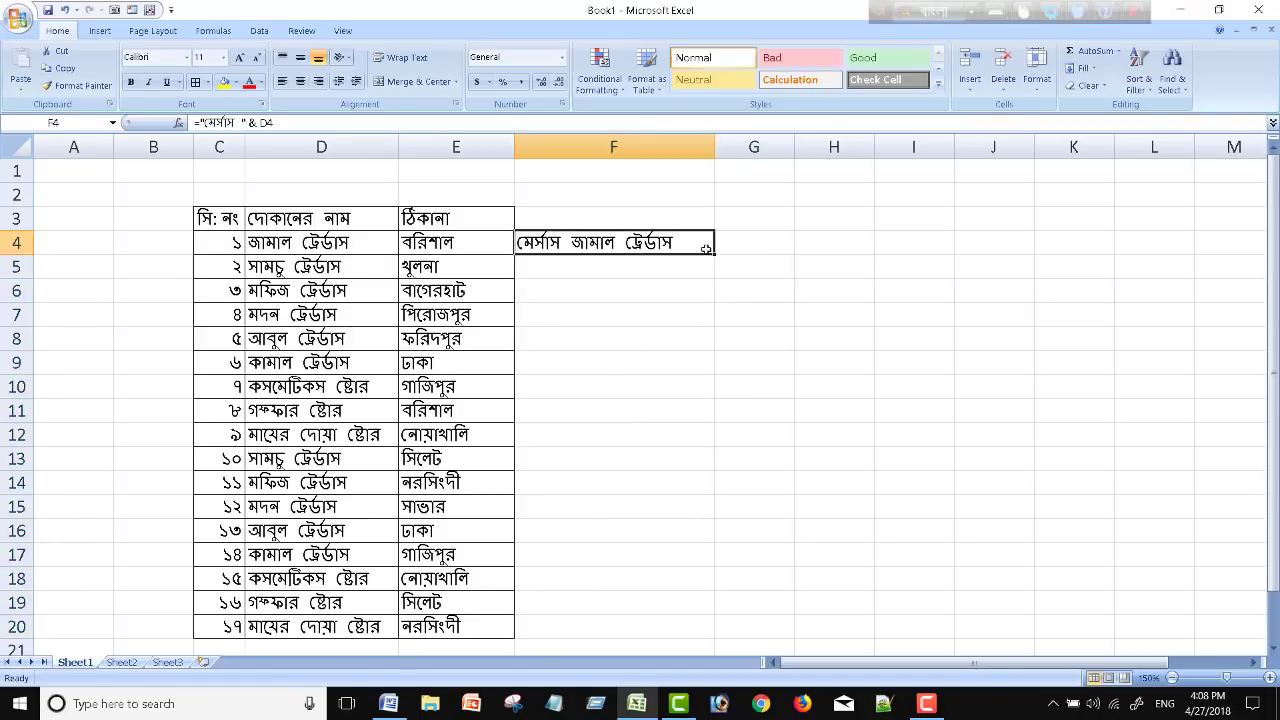
left_click_drag(706, 248, 710, 630)
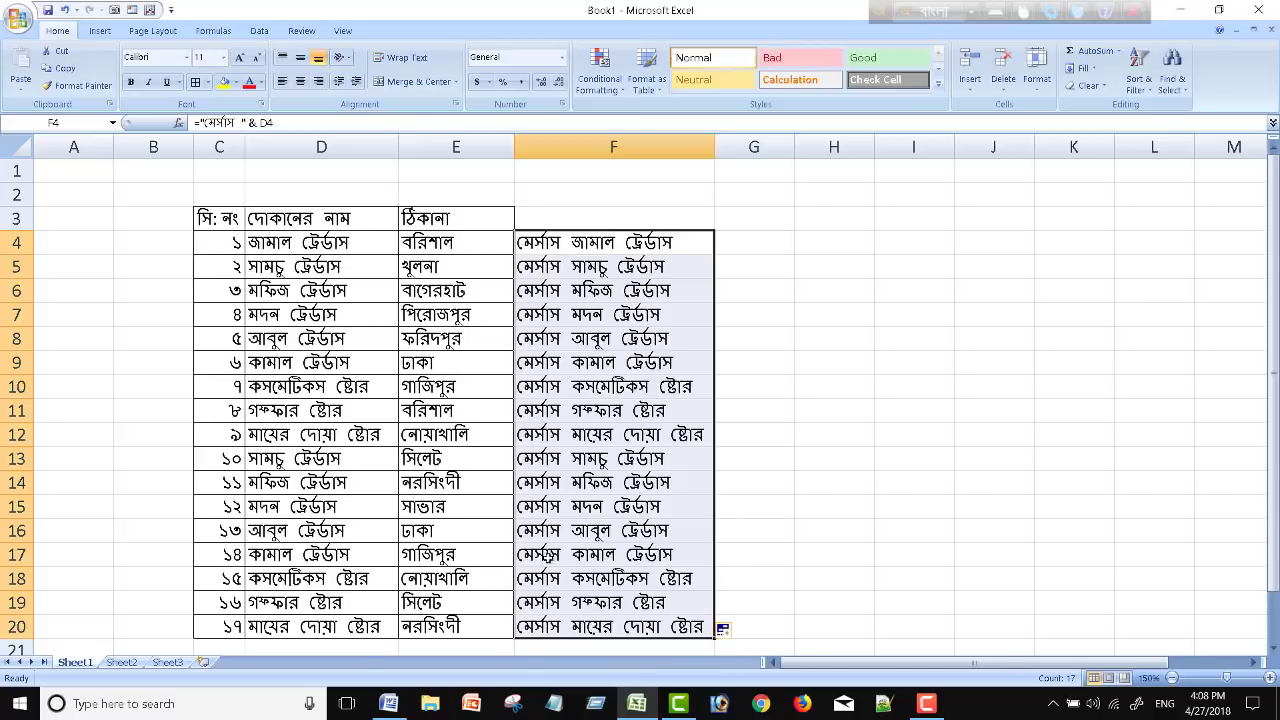
left_click(816, 484)
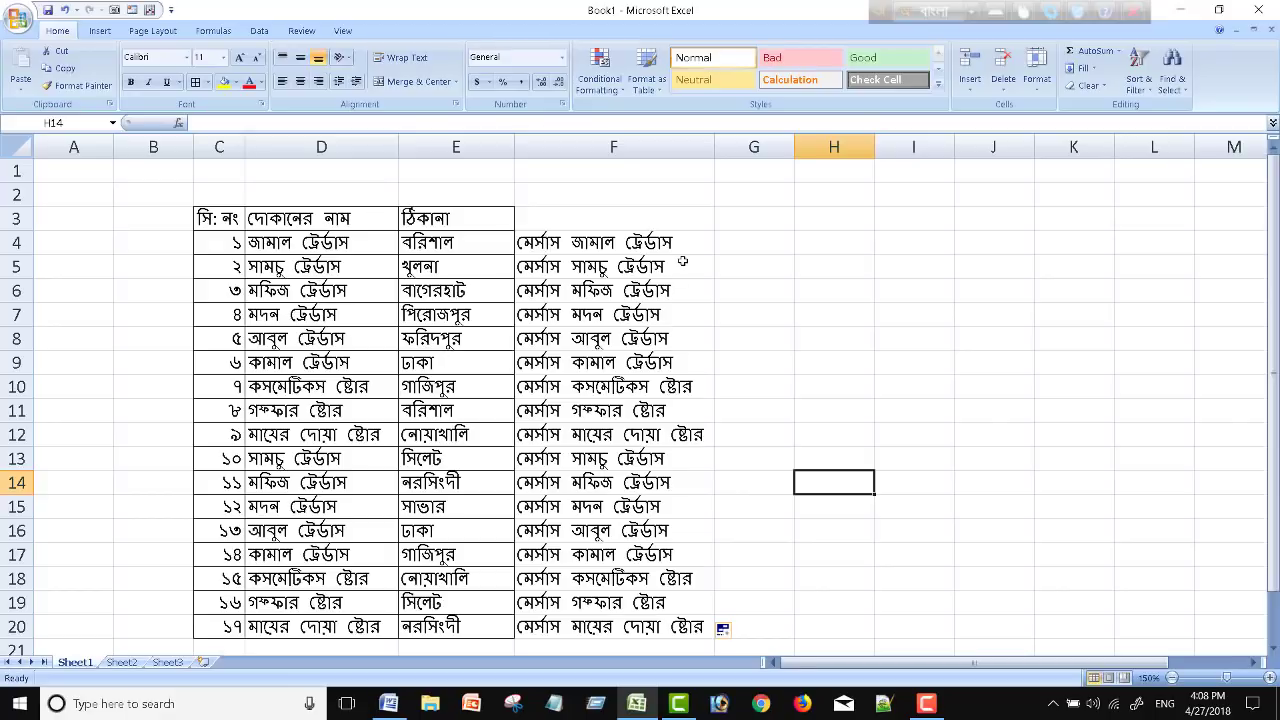
left_click_drag(664, 243, 670, 628)
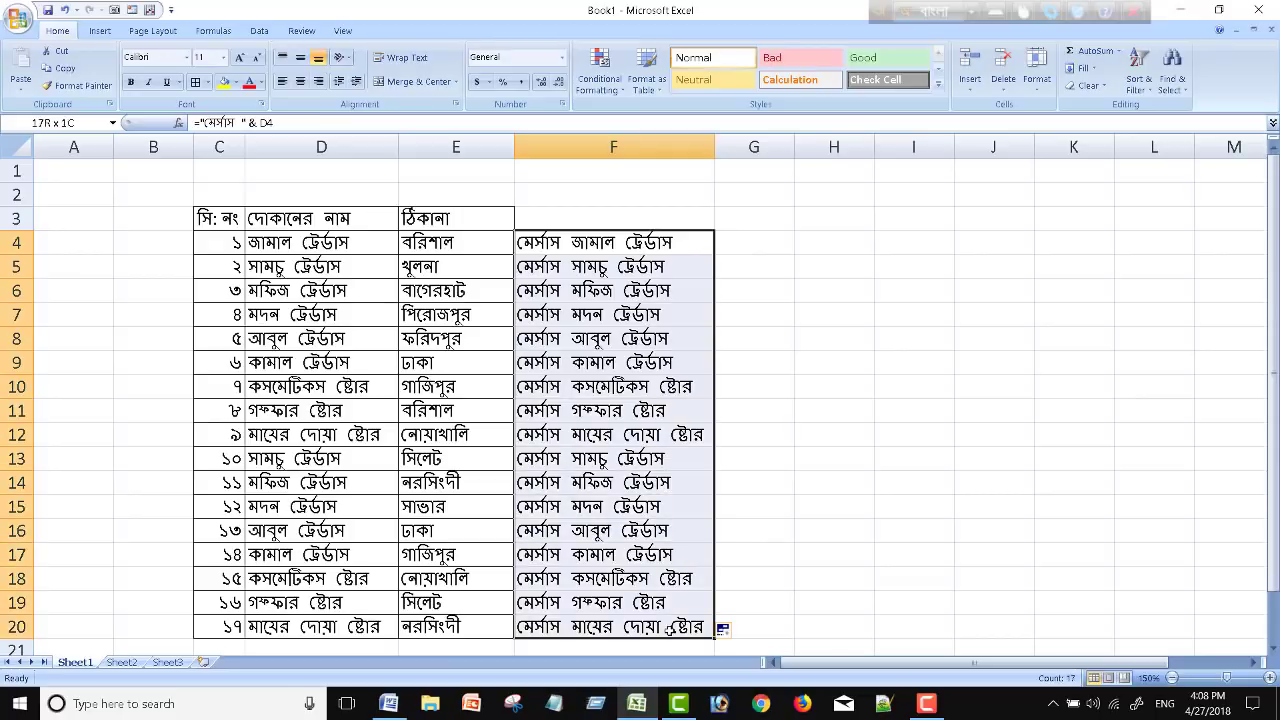
key("Delete")
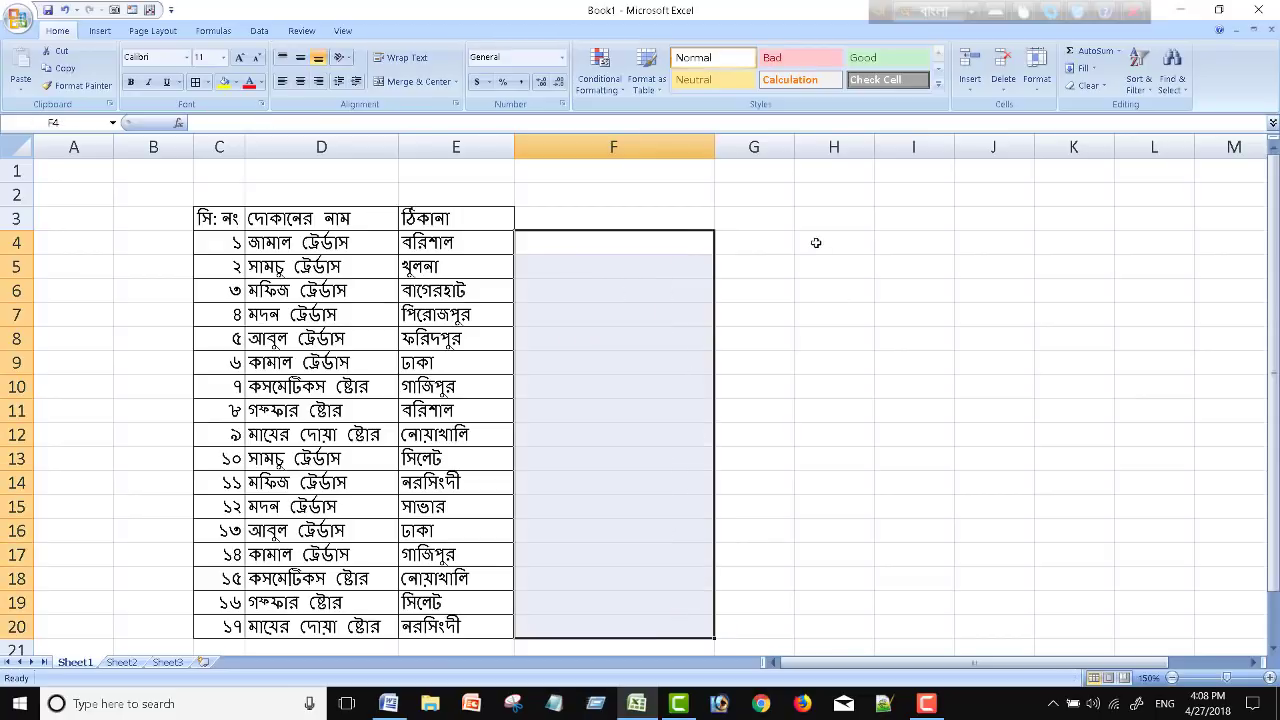
left_click(816, 243)
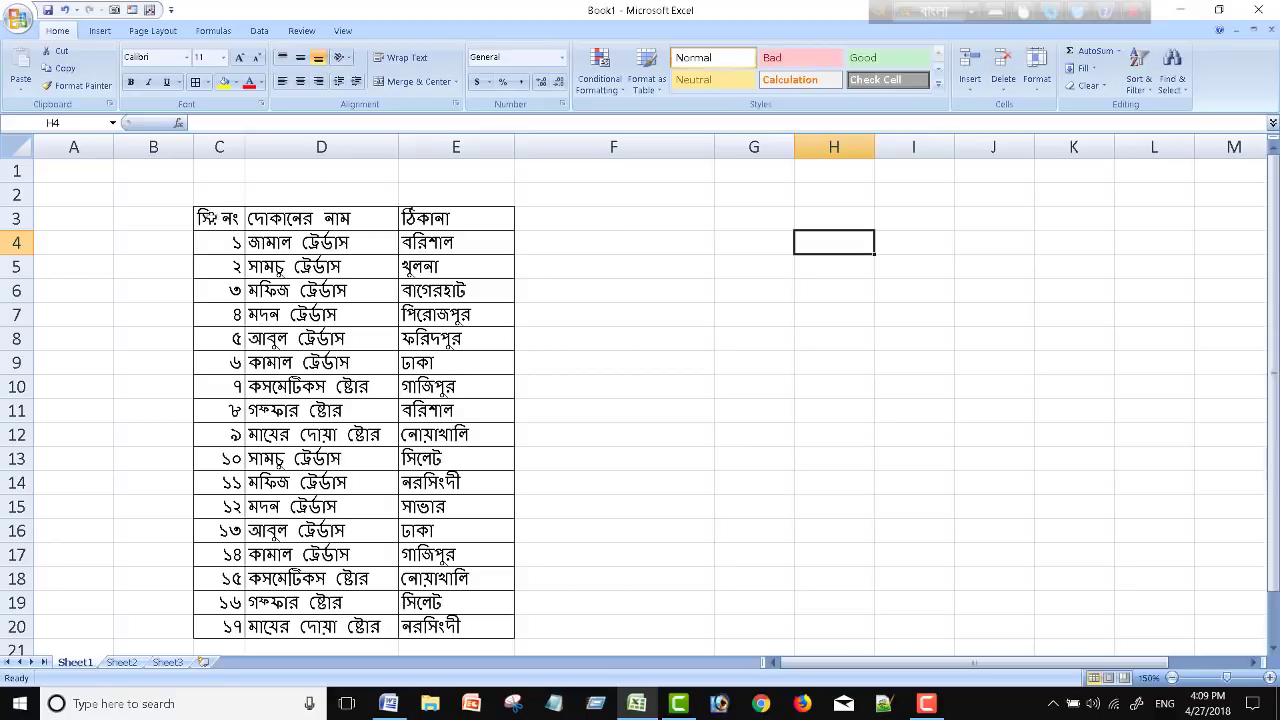
mouse_move(212, 218)
left_mouse_down()
mouse_move(315, 252)
mouse_move(490, 626)
left_mouse_up()
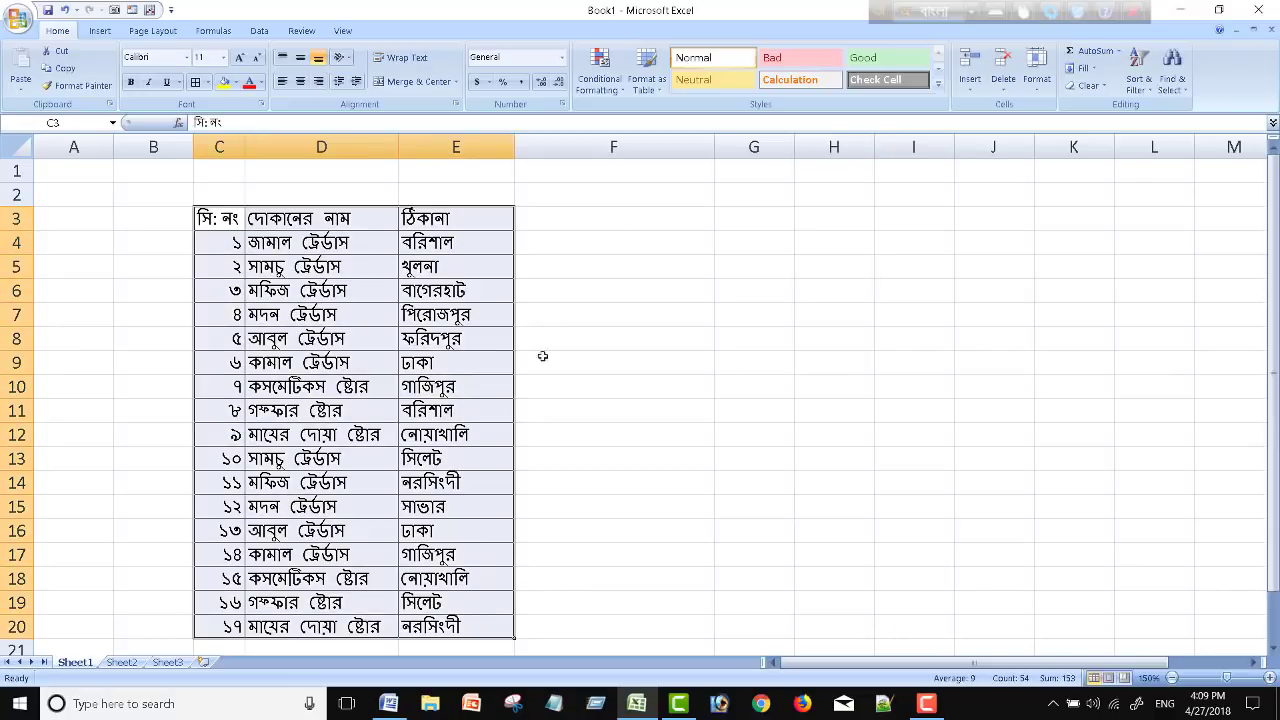
left_click(594, 248)
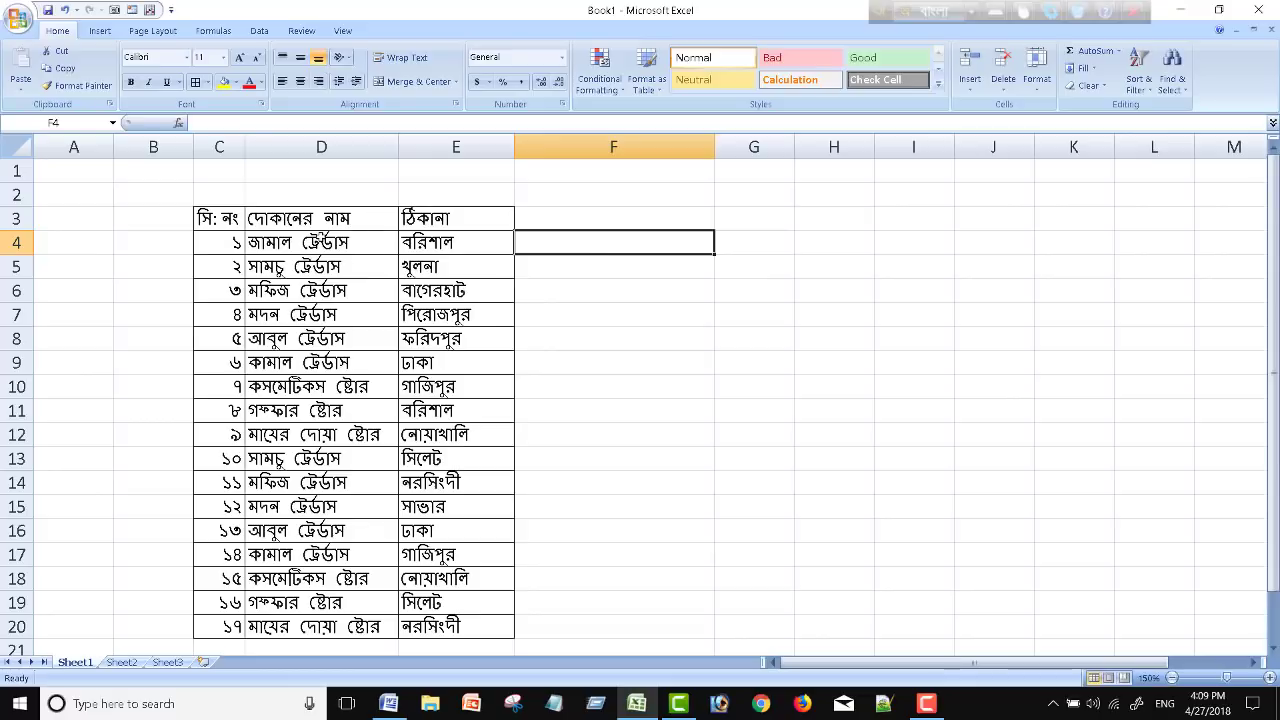
left_click_drag(320, 238, 340, 628)
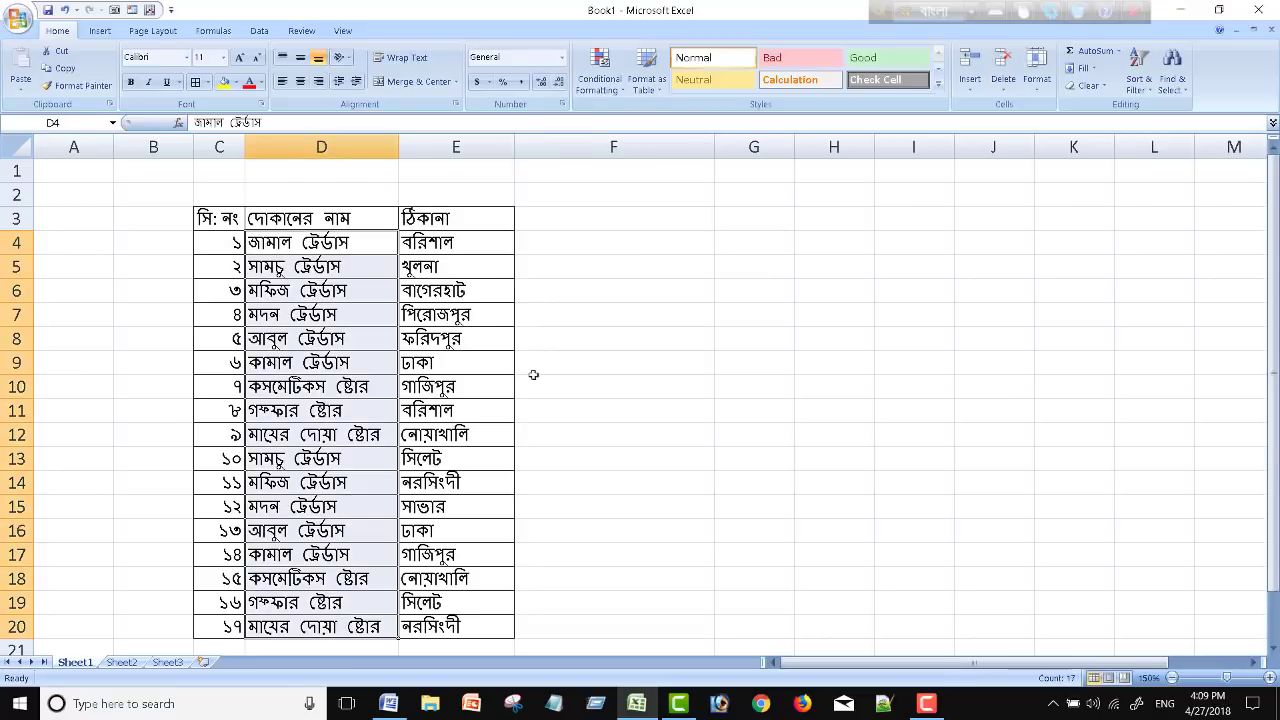
left_click(655, 226)
left_click_drag(316, 240, 314, 620)
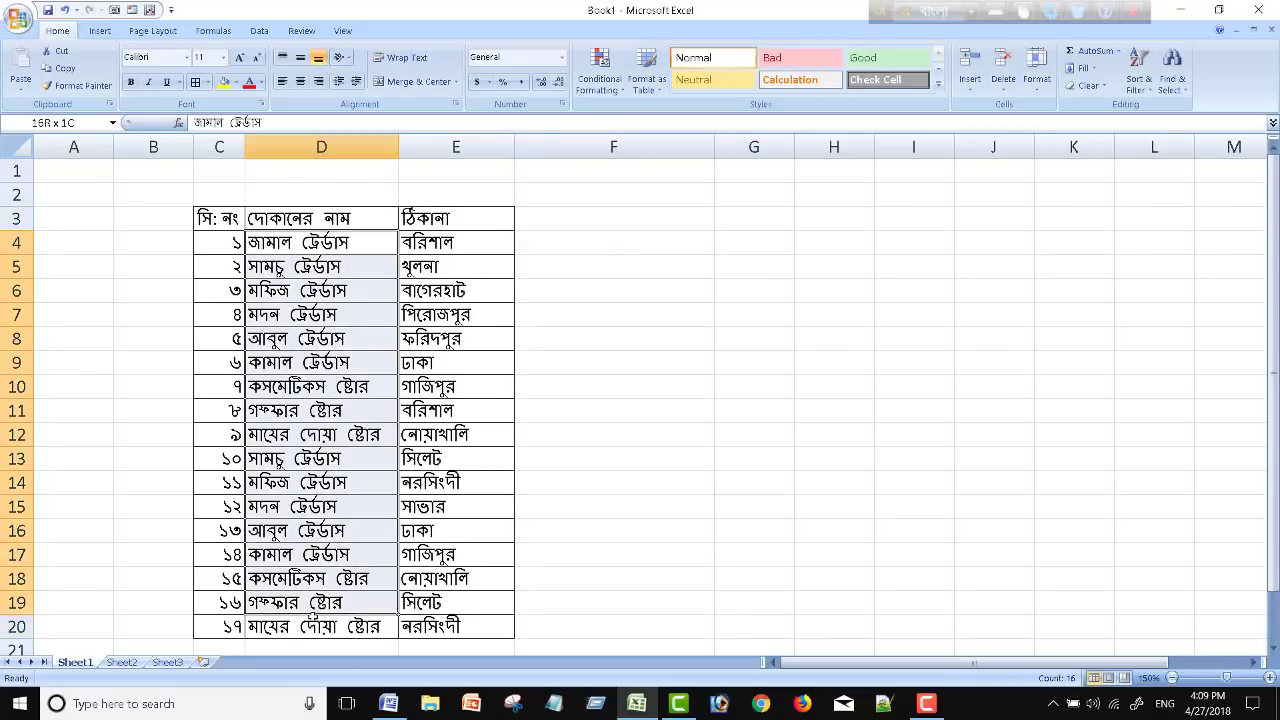
left_click(599, 246)
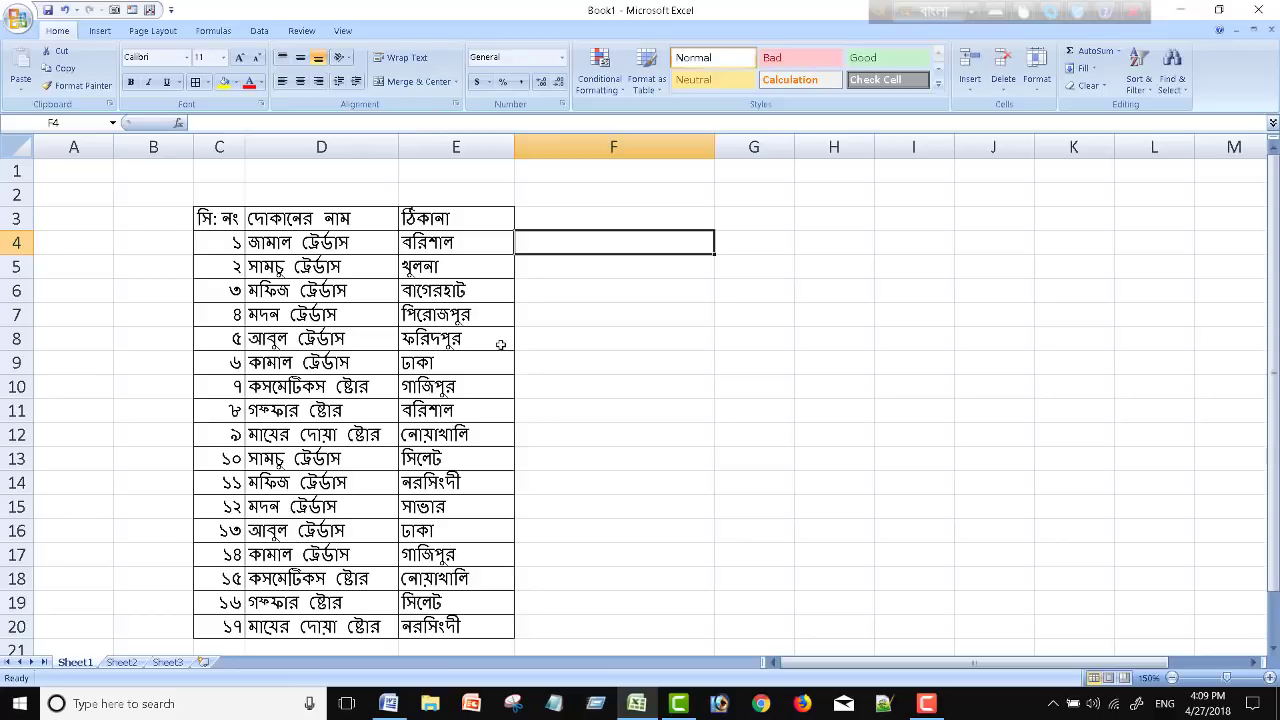
left_click(636, 218)
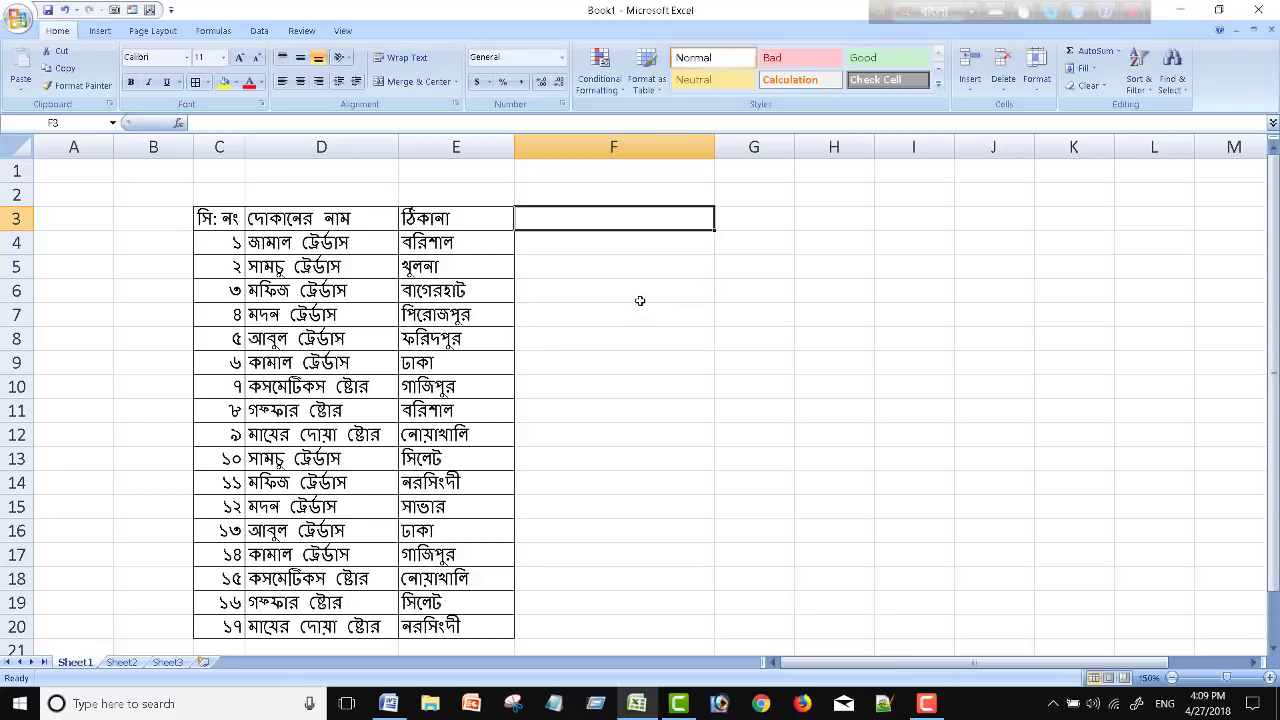
left_click(655, 245)
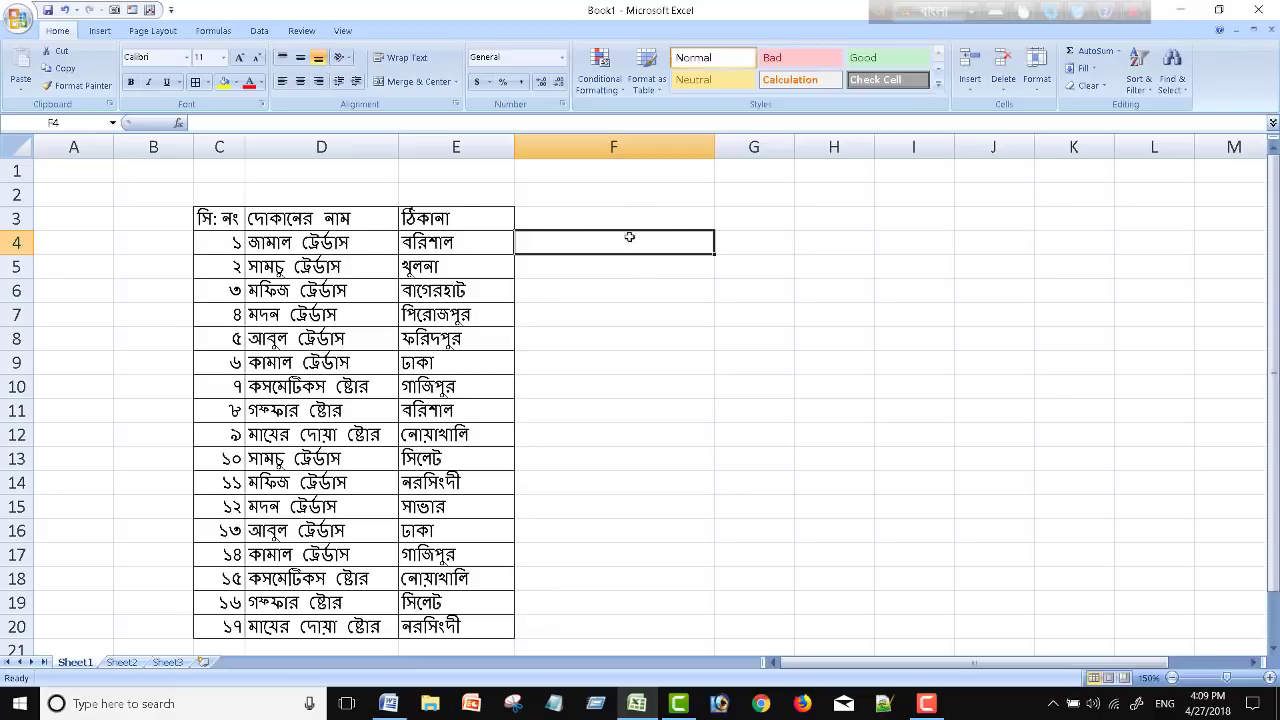
left_click(355, 242)
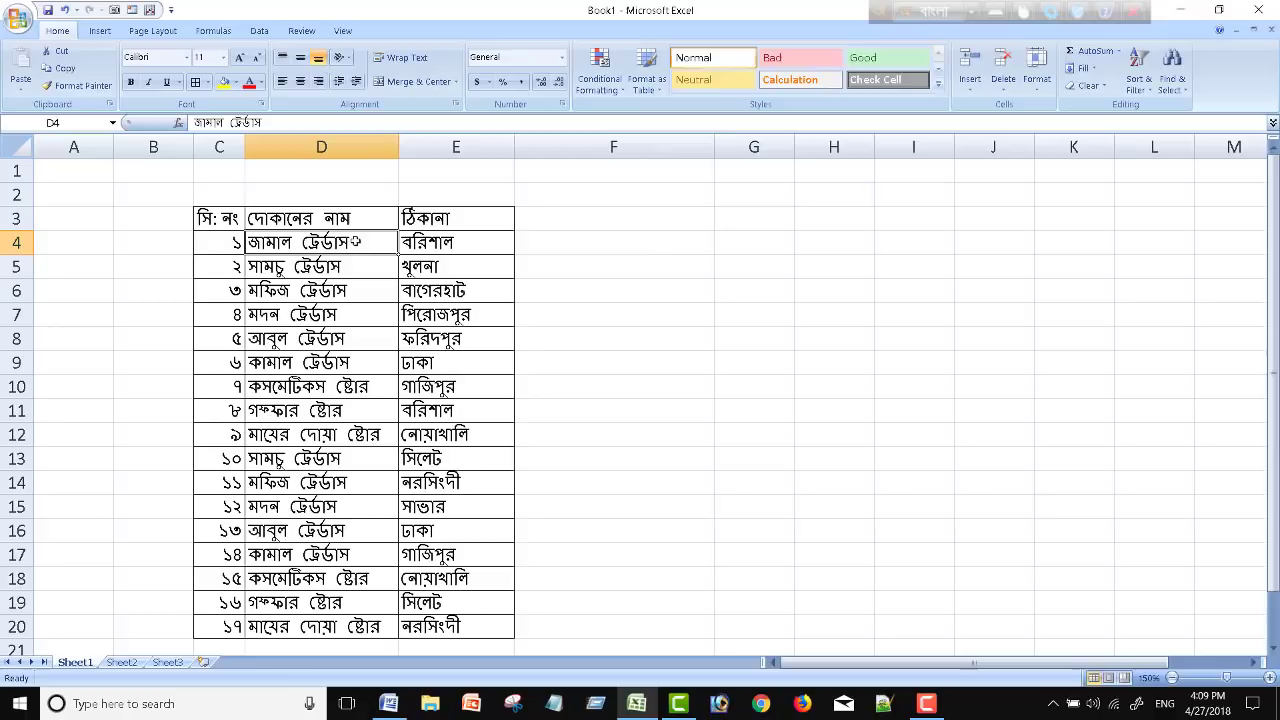
left_click(607, 242)
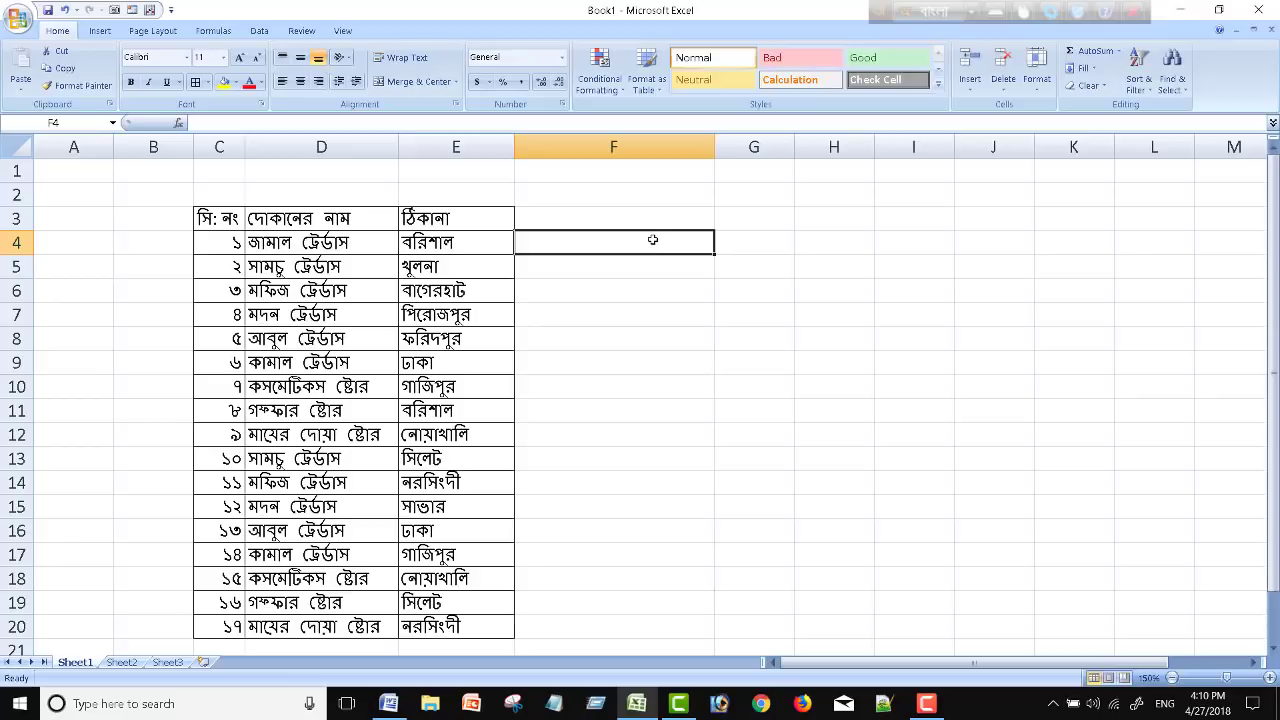
Enter the formula ="মেসার্স "&D4 in F4, showing মেসার্স জামাল ট্রেডার্স.
type("=")
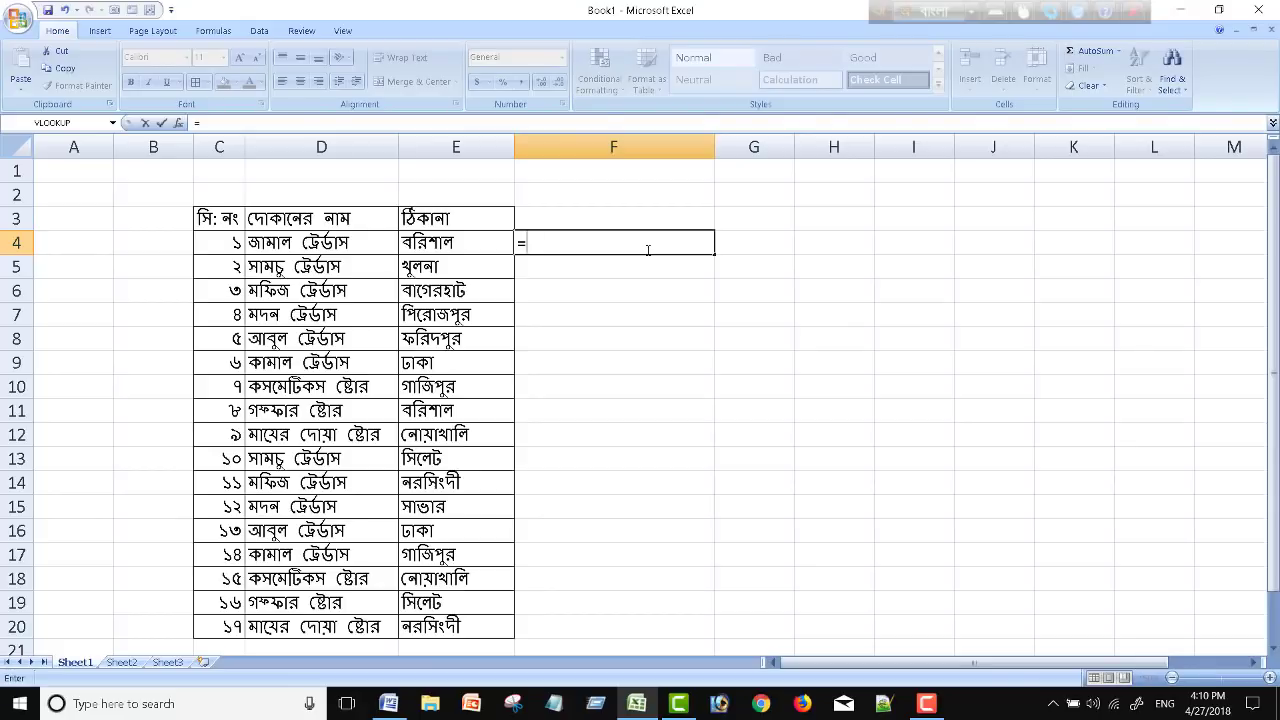
type("\"")
type("ে")
type("ম")
key("BackSpace")
key("BackSpace")
type("মেস")
type("ার্স")
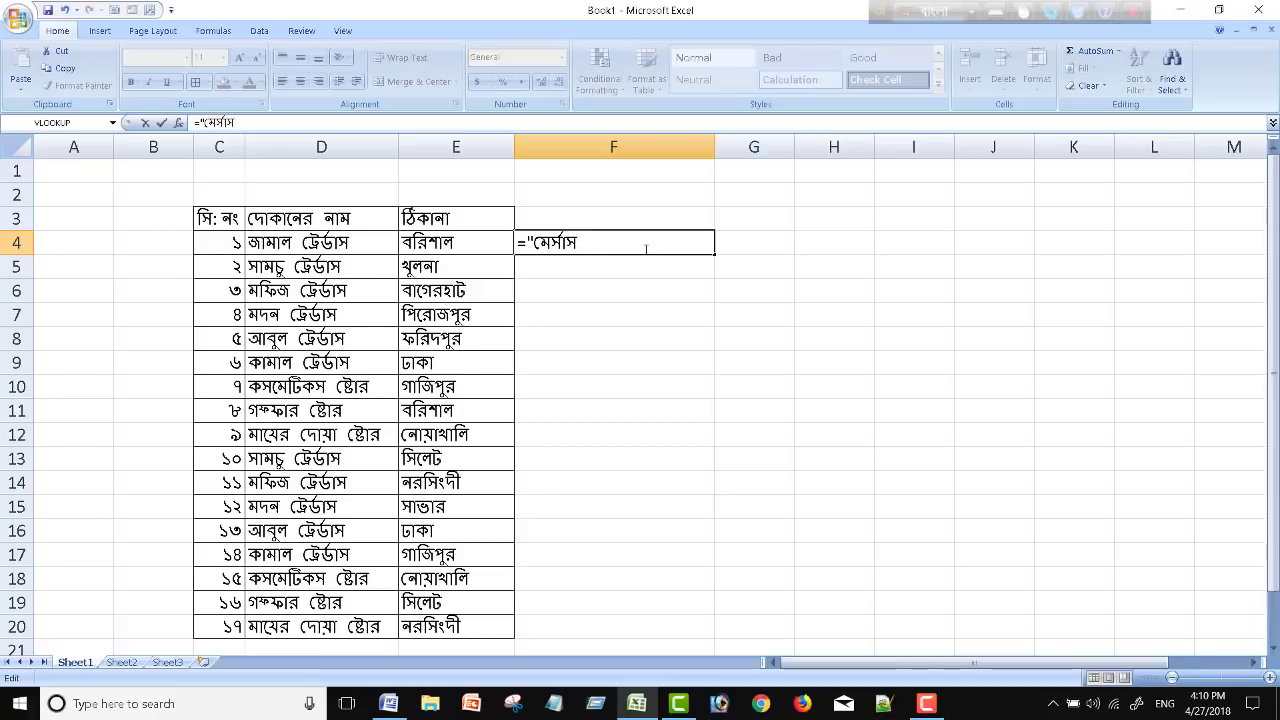
type(" \"")
key("alt+shift")
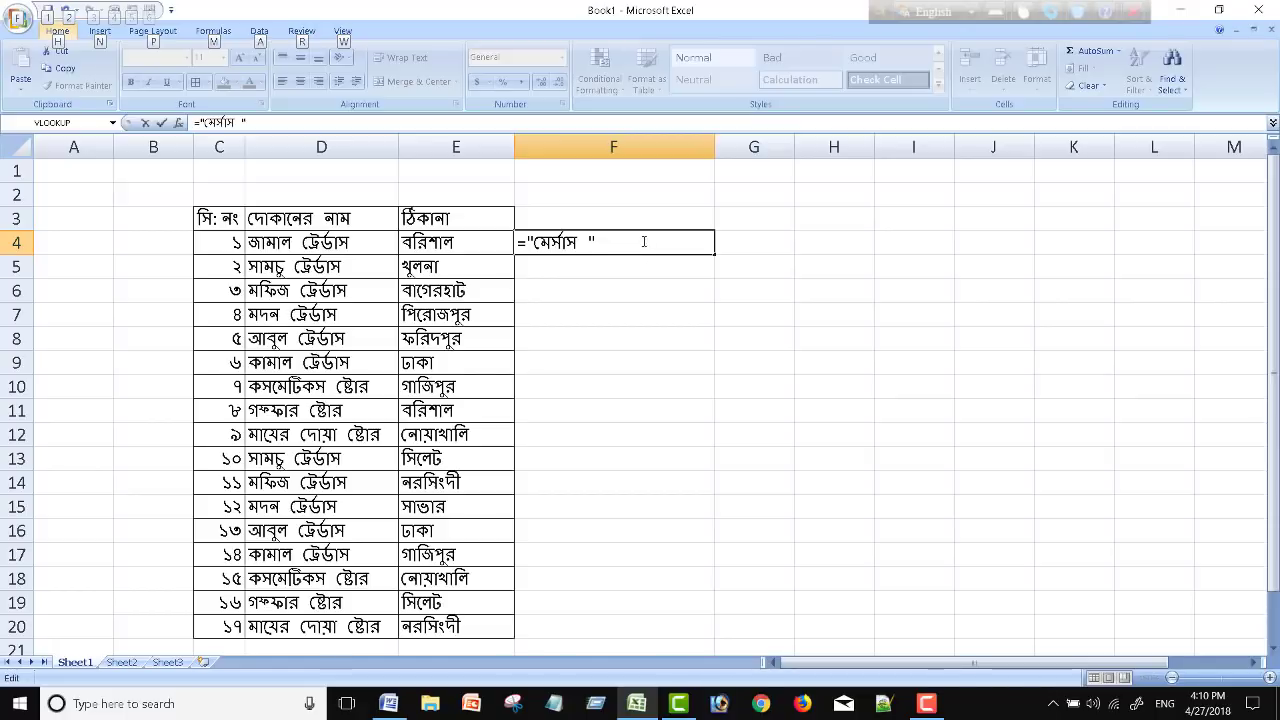
left_click(644, 247)
type("&")
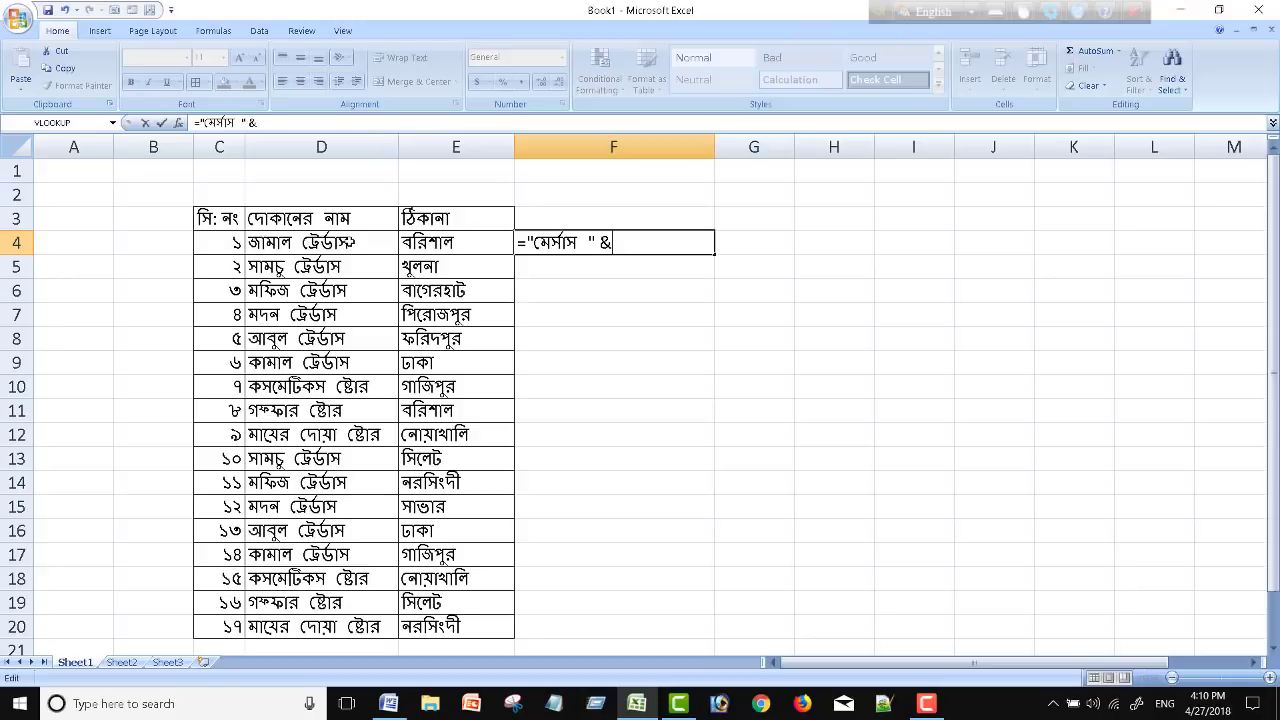
left_click(345, 242)
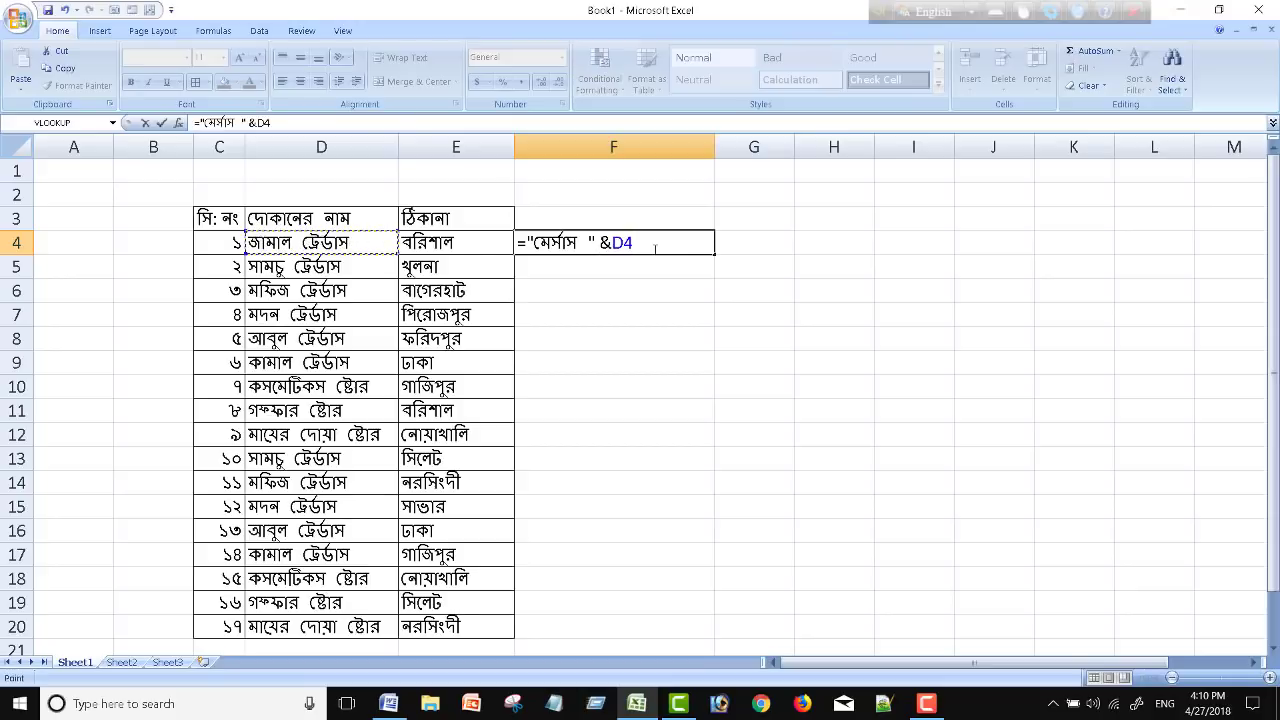
key("Return")
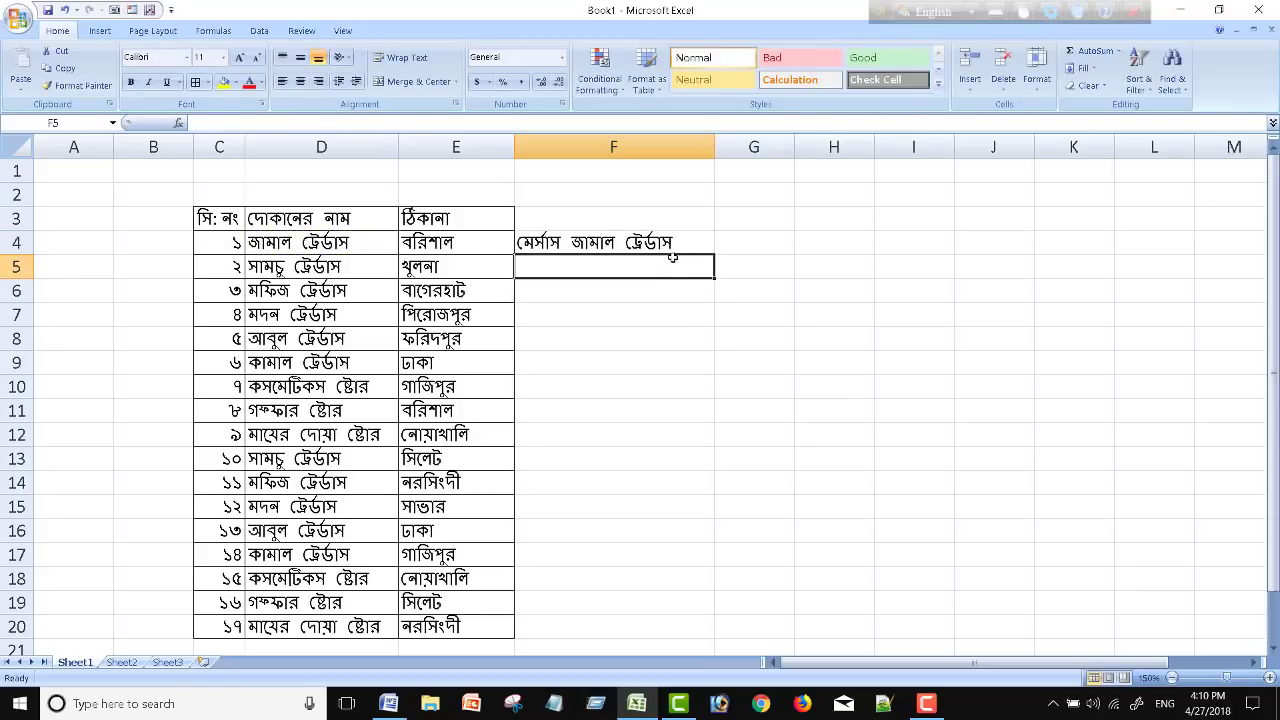
Remove the old copied formulas from column F, leaving F4 selected for a new formula.
left_click(686, 242)
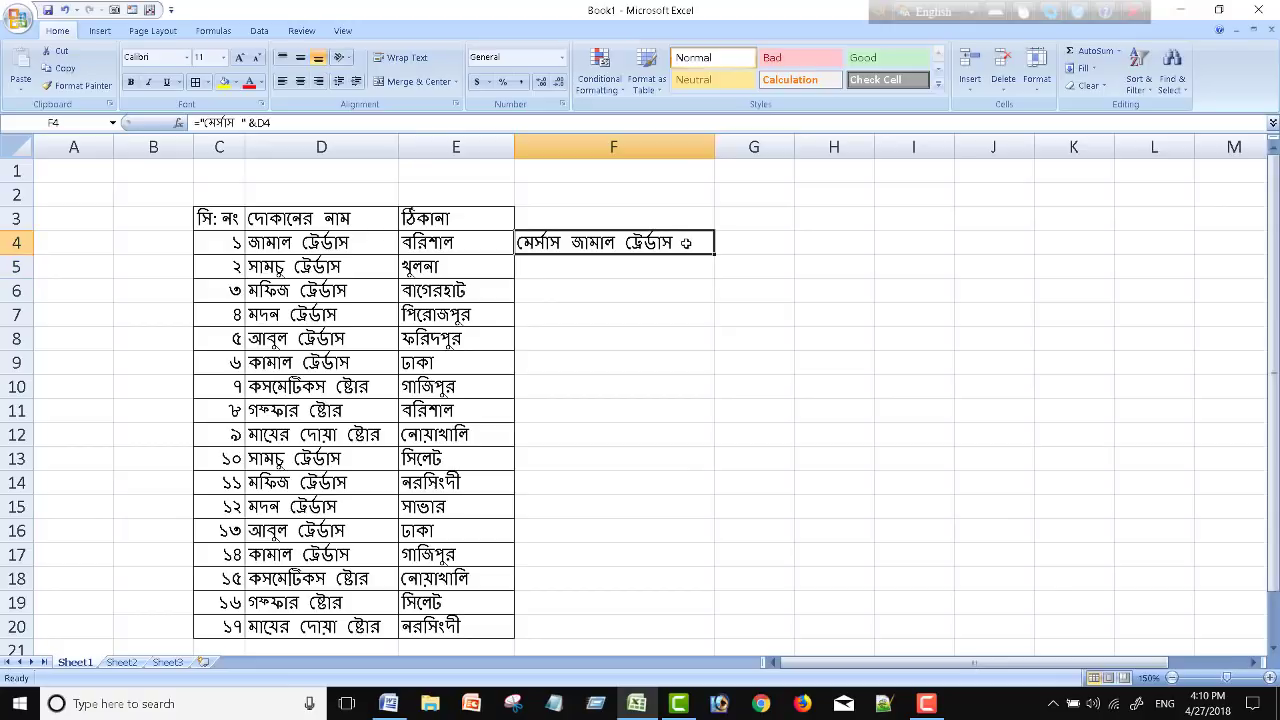
left_click_drag(714, 254, 706, 632)
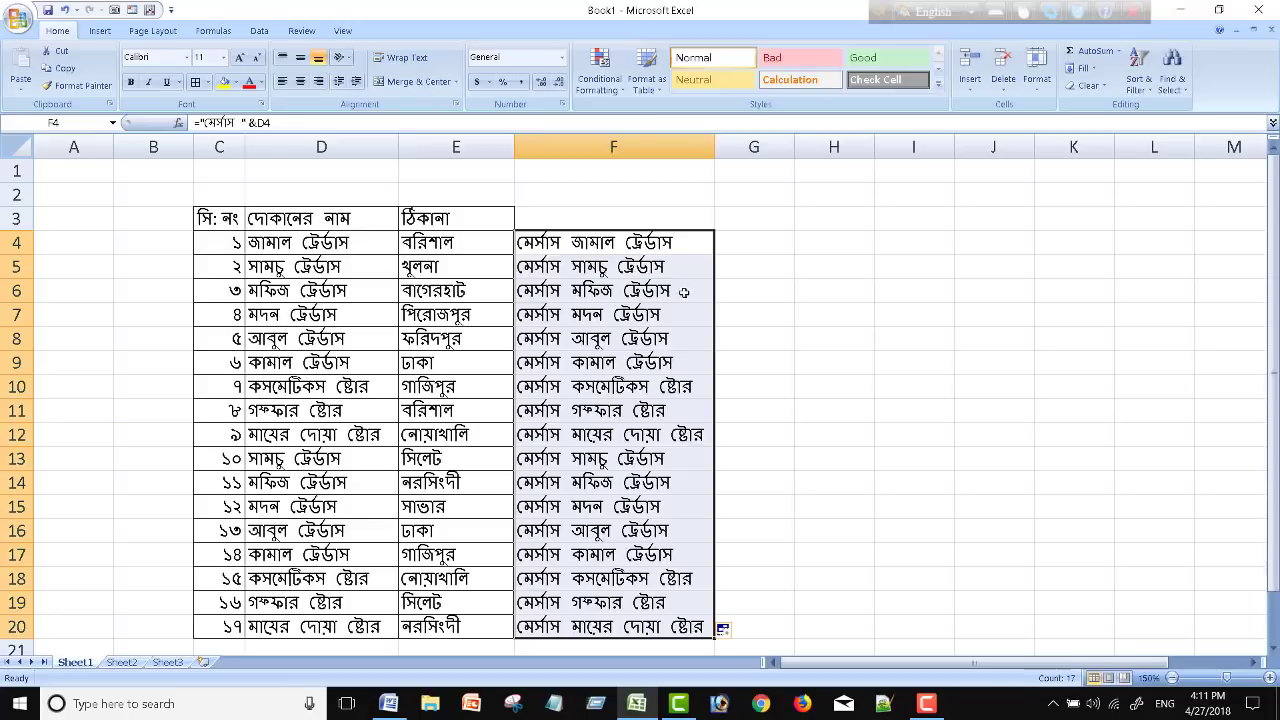
left_click_drag(674, 270, 652, 620)
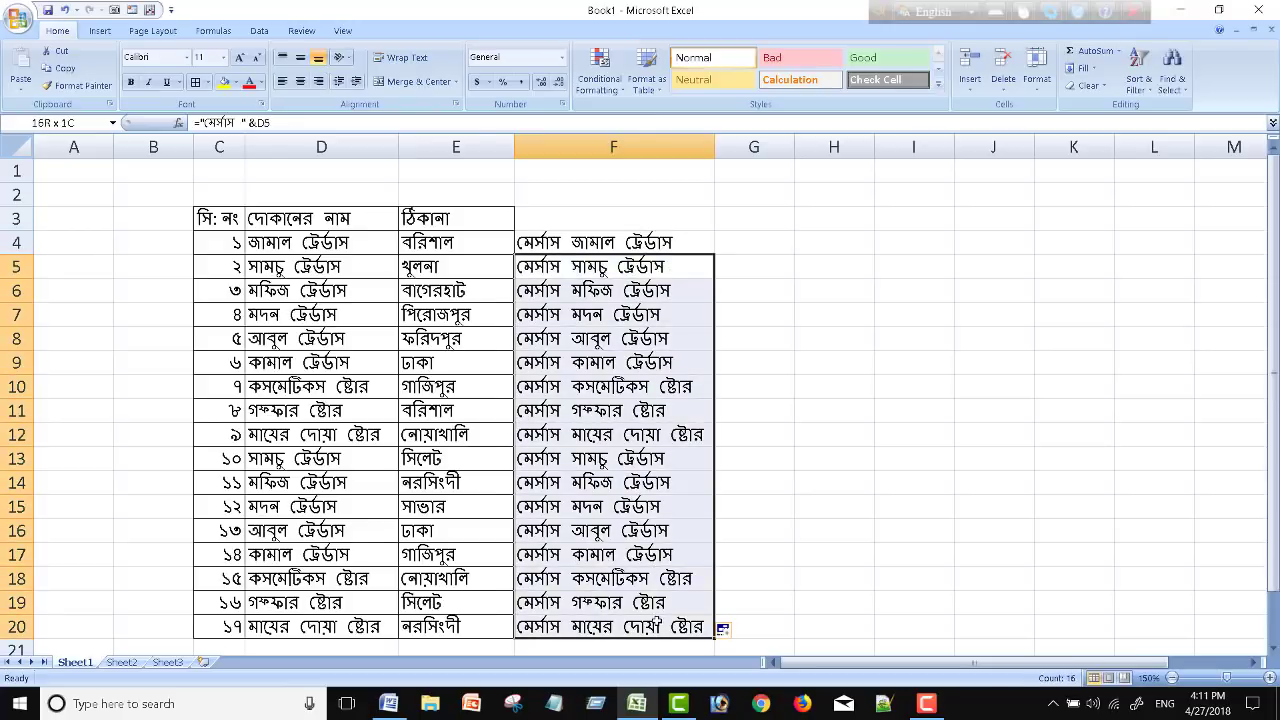
key("BackSpace")
left_click(722, 284)
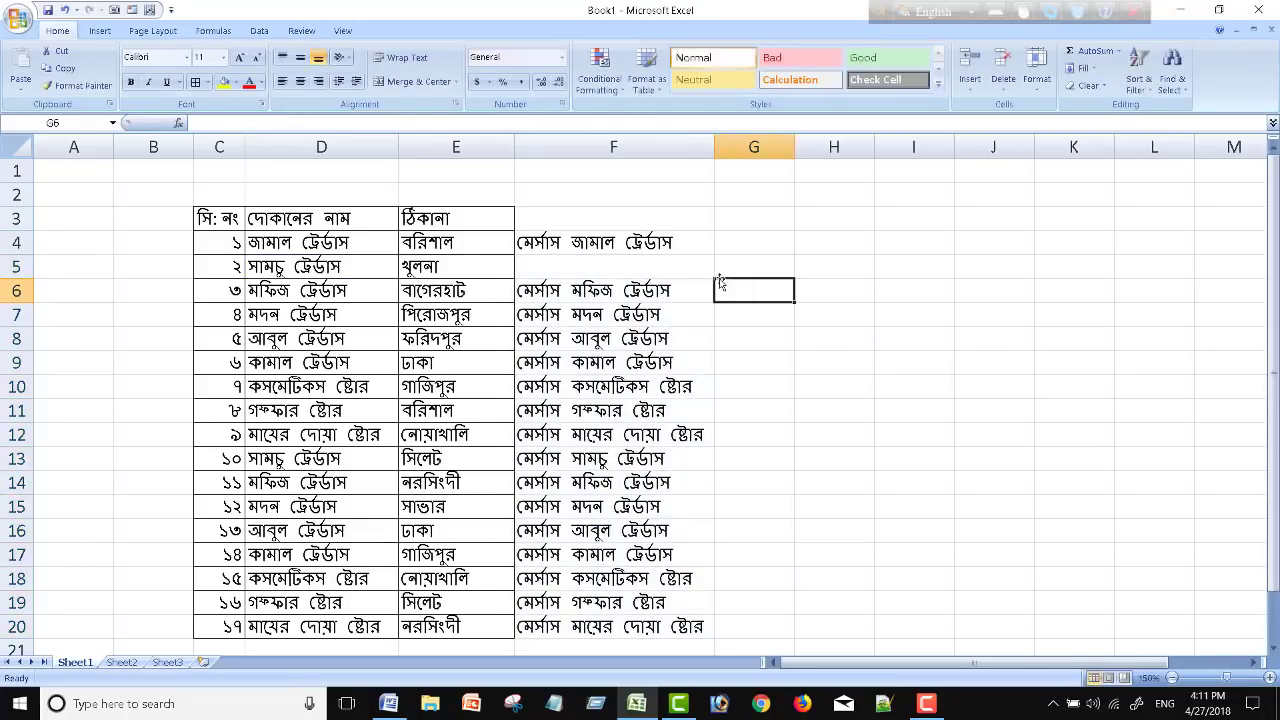
left_click_drag(668, 268, 642, 618)
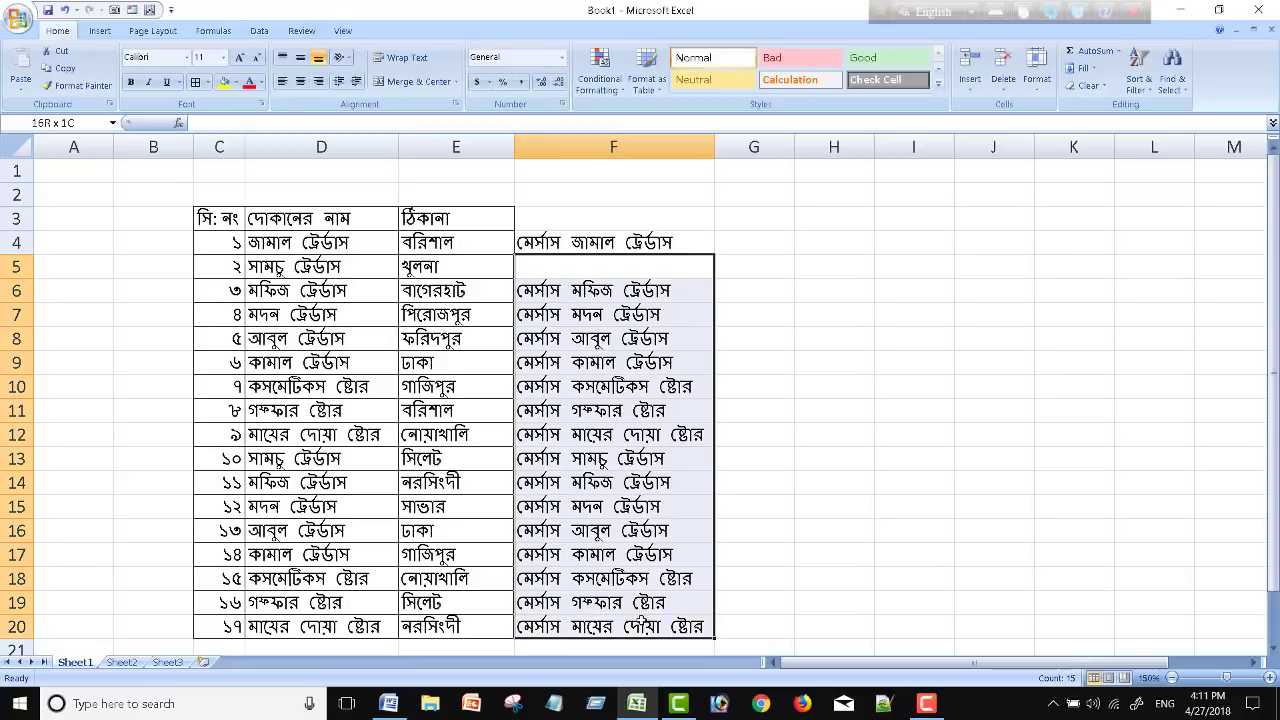
left_click(642, 339)
key("ctrl+z")
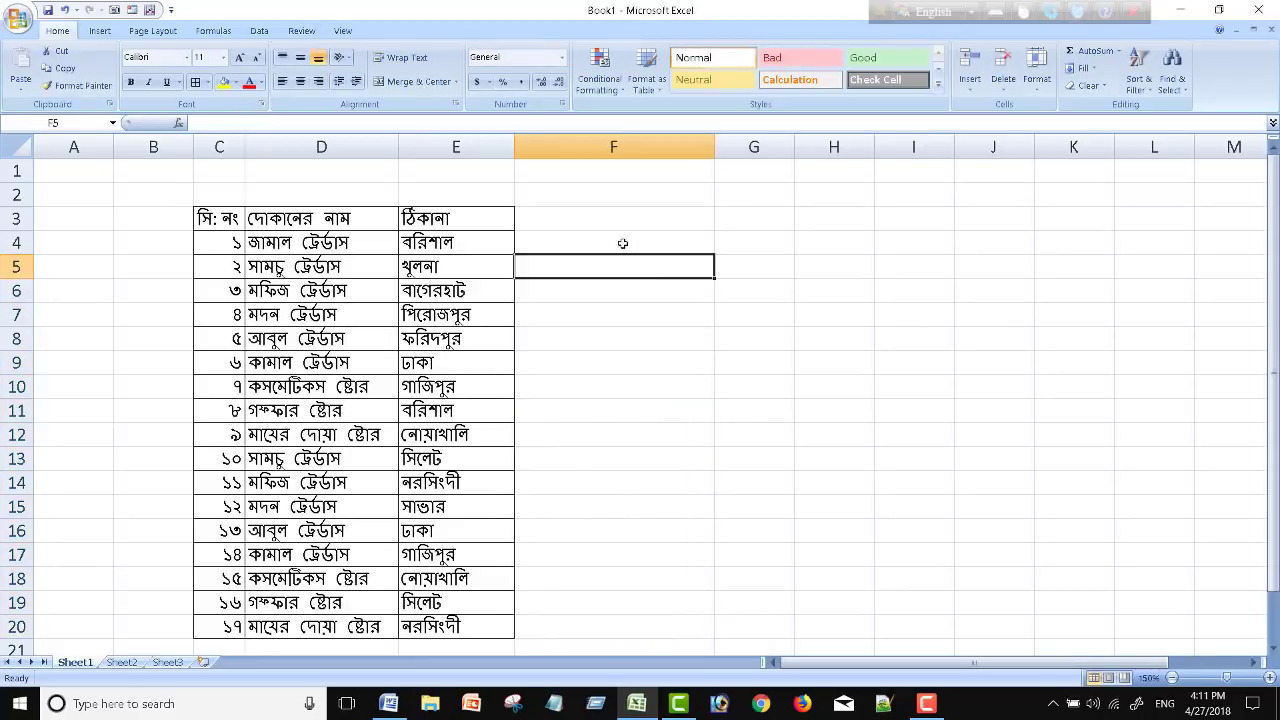
left_click(617, 243)
Enter the formula ="মো: "&D4 in F4 so it shows মো: জামাল ট্রেডার্স.
type("=")
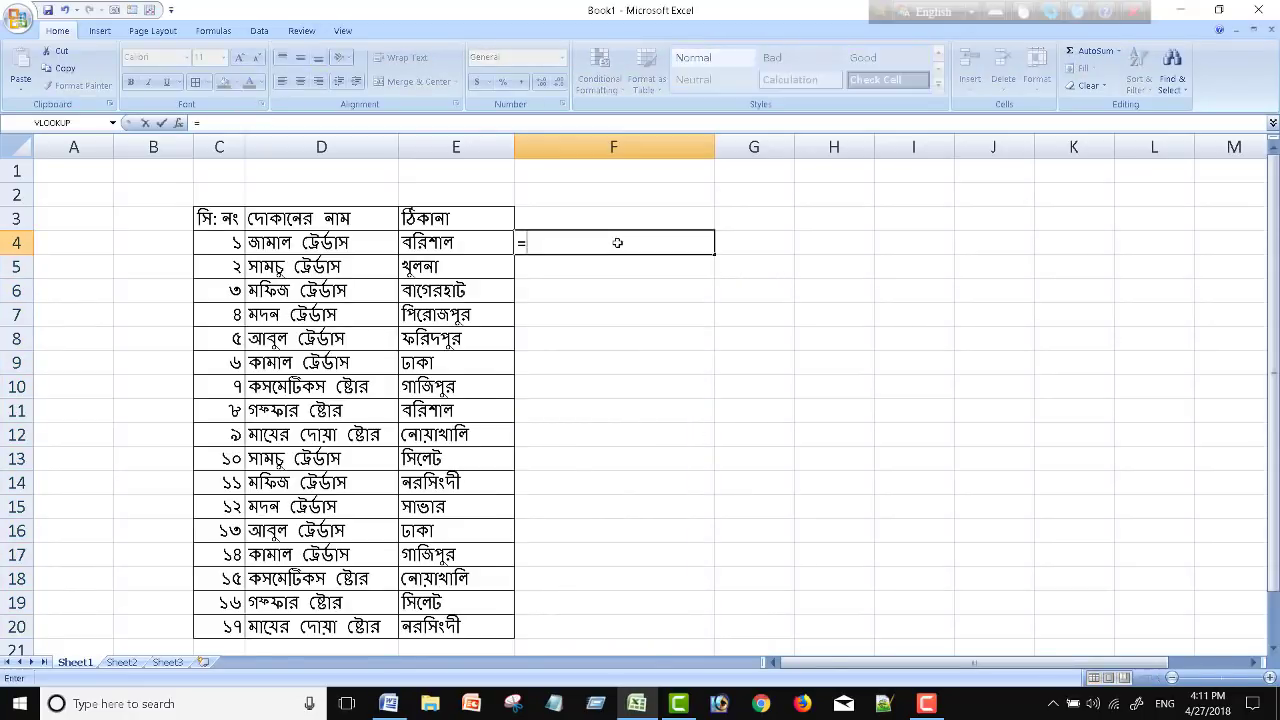
type("\"")
key("F12")
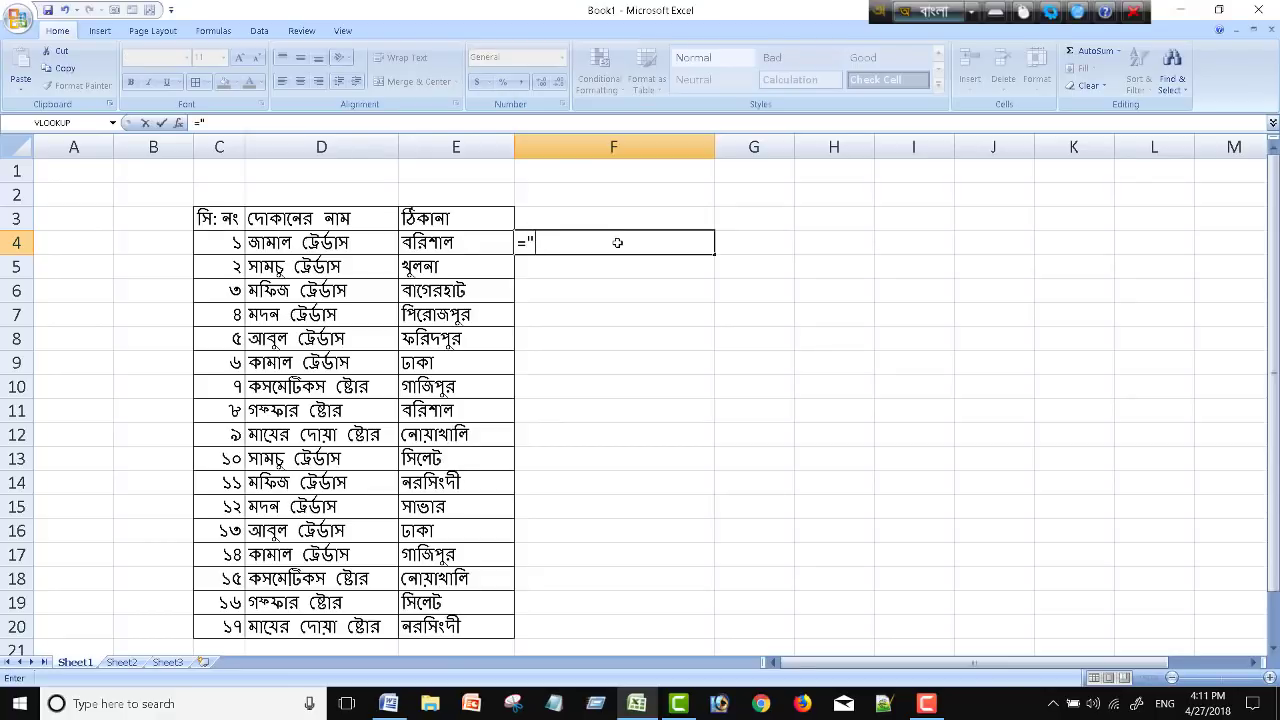
key("alt")
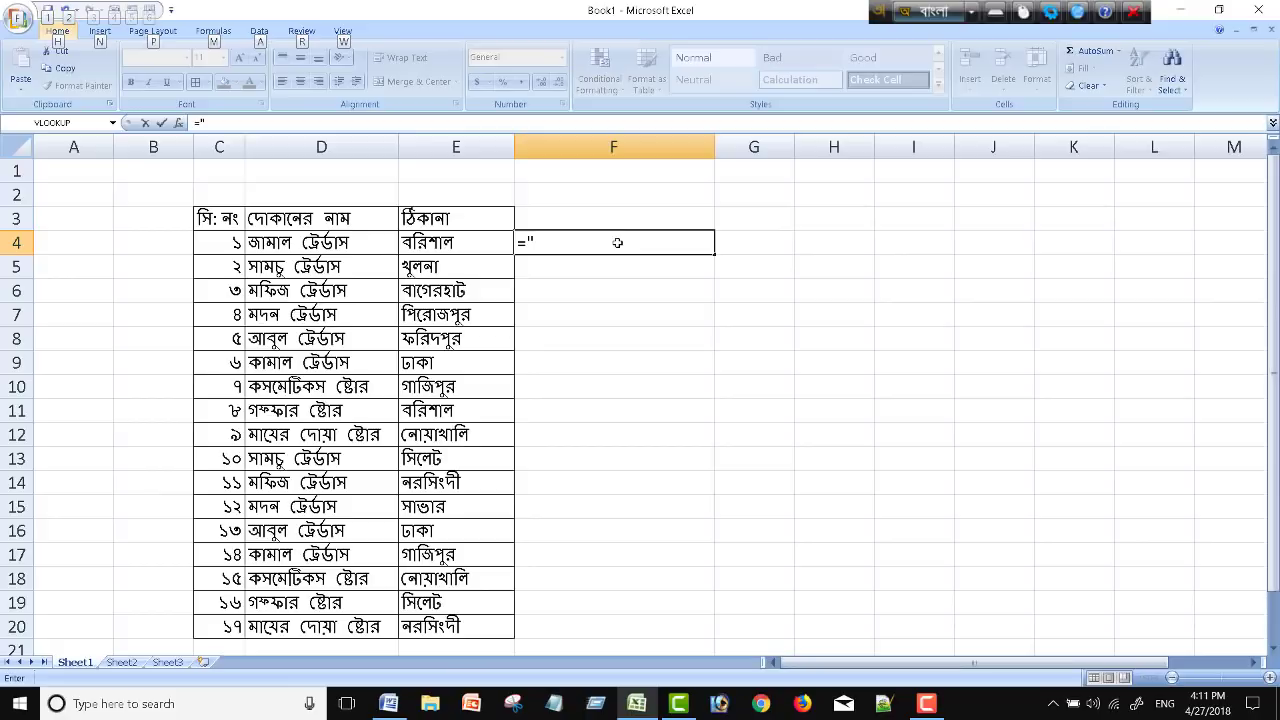
left_click(617, 244)
type("মো")
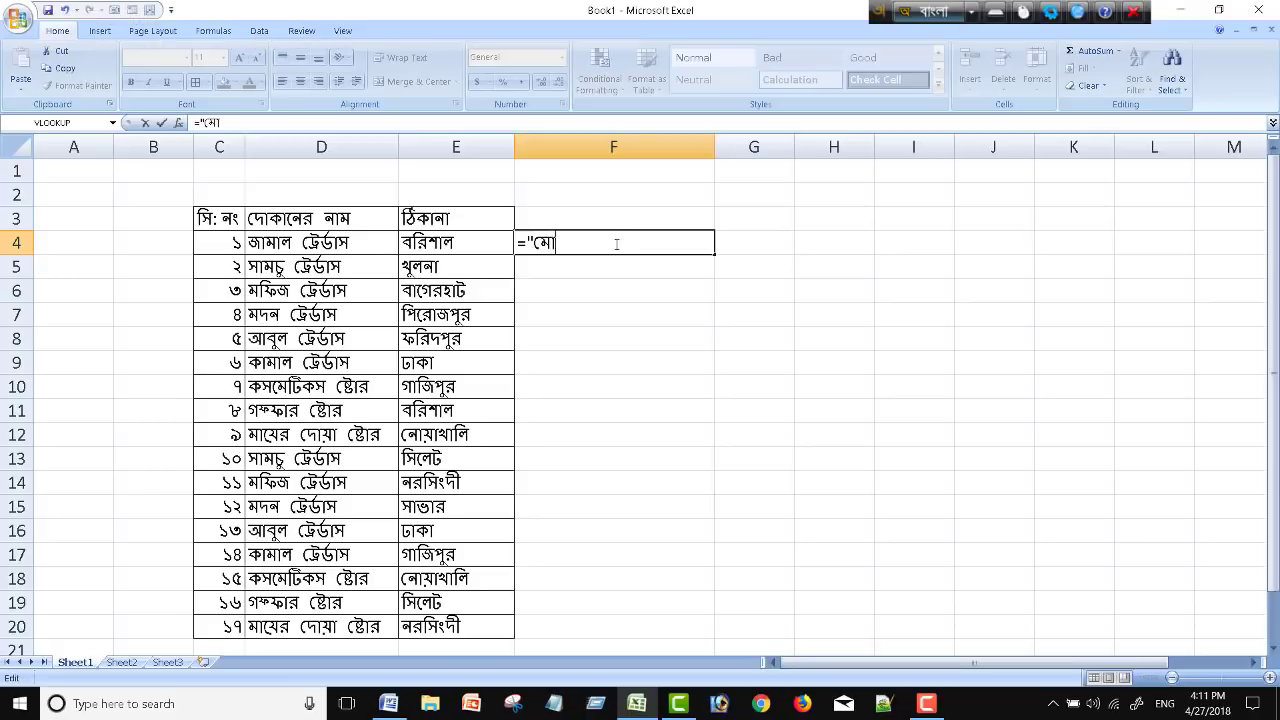
type(":")
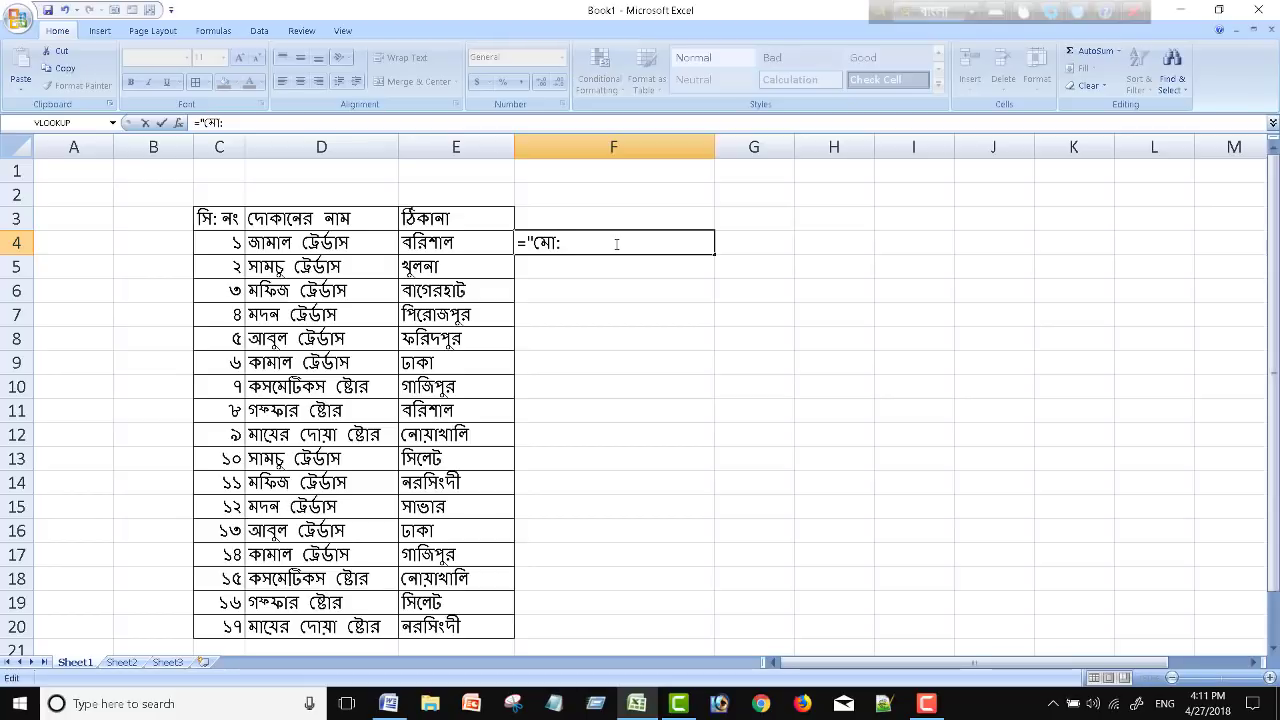
type(" \"")
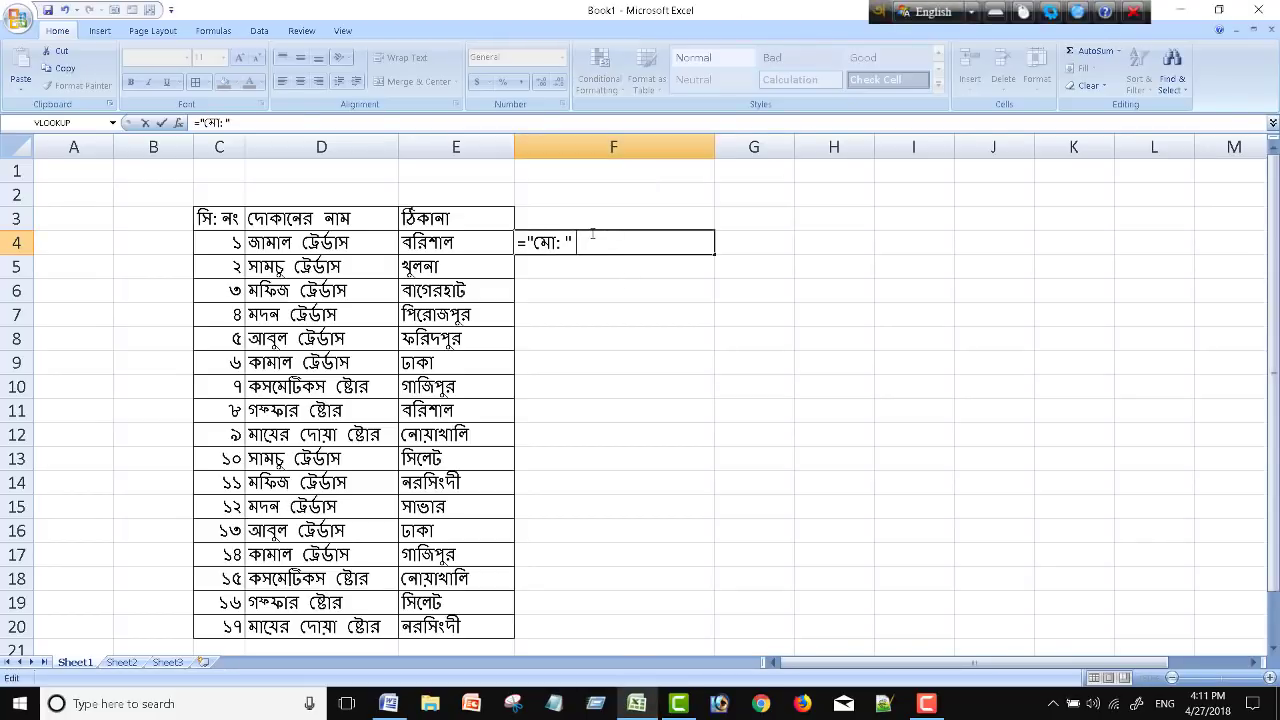
type(" &")
left_click(272, 246)
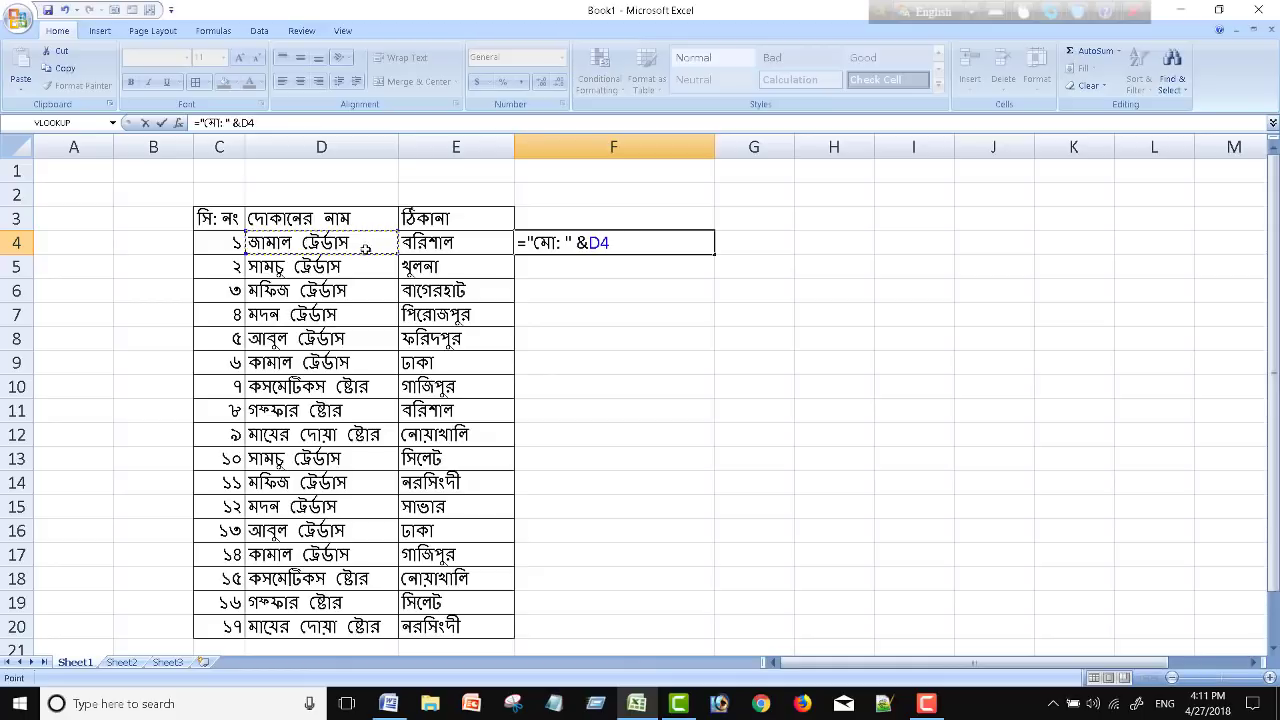
key("Return")
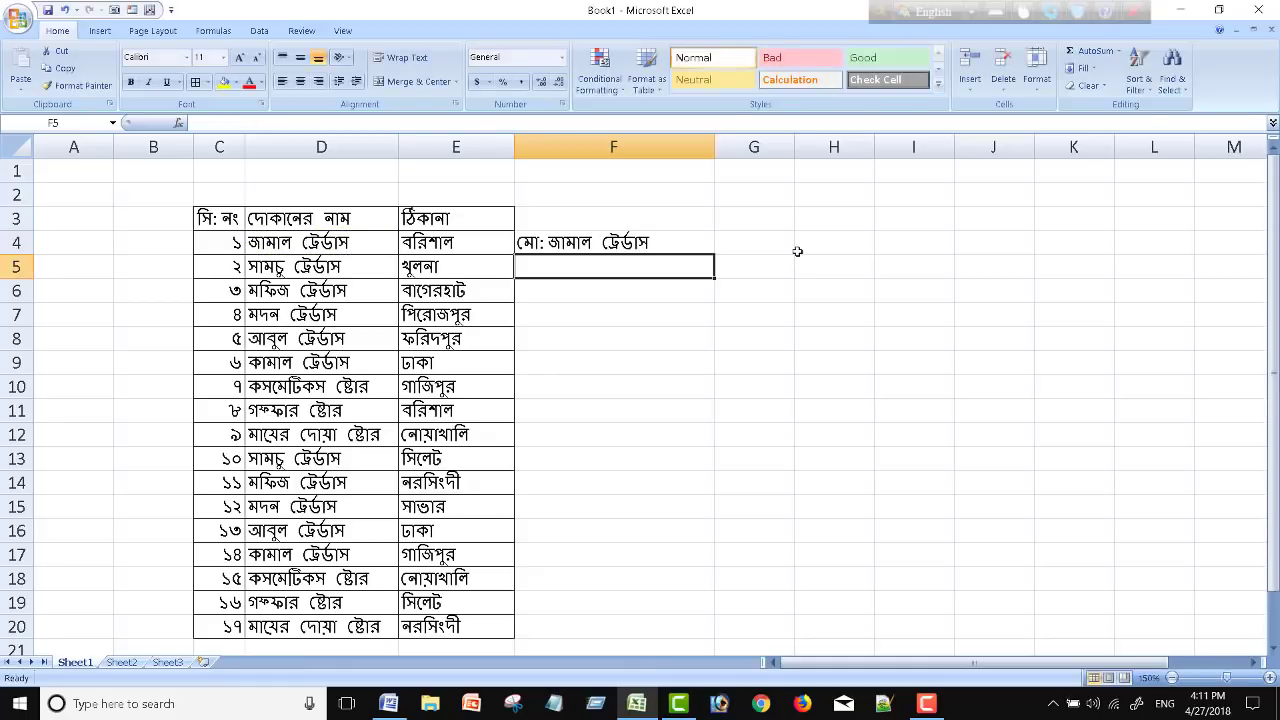
Fill the মো: formula from F4 down to F20 and copy F4:F20.
left_click(634, 244)
left_click_drag(713, 254, 715, 630)
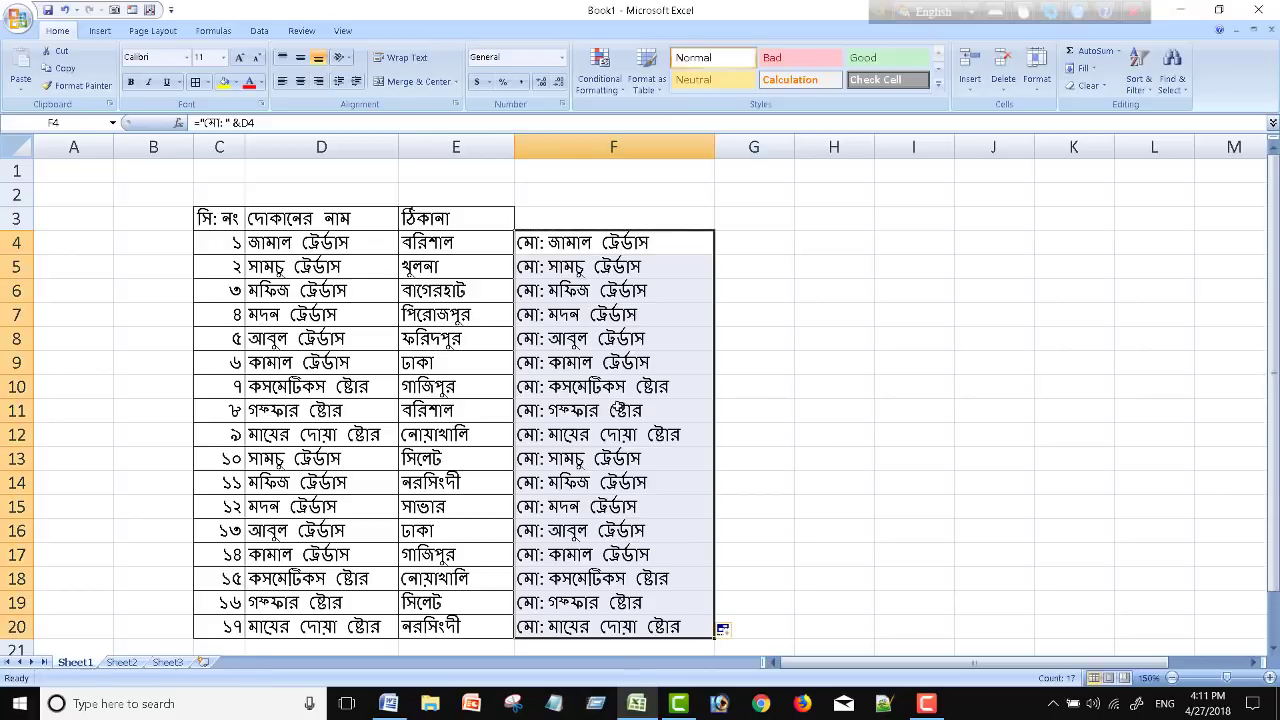
left_click(674, 570)
left_click_drag(598, 241, 614, 628)
left_click_drag(664, 244, 666, 627)
key("ctrl+c")
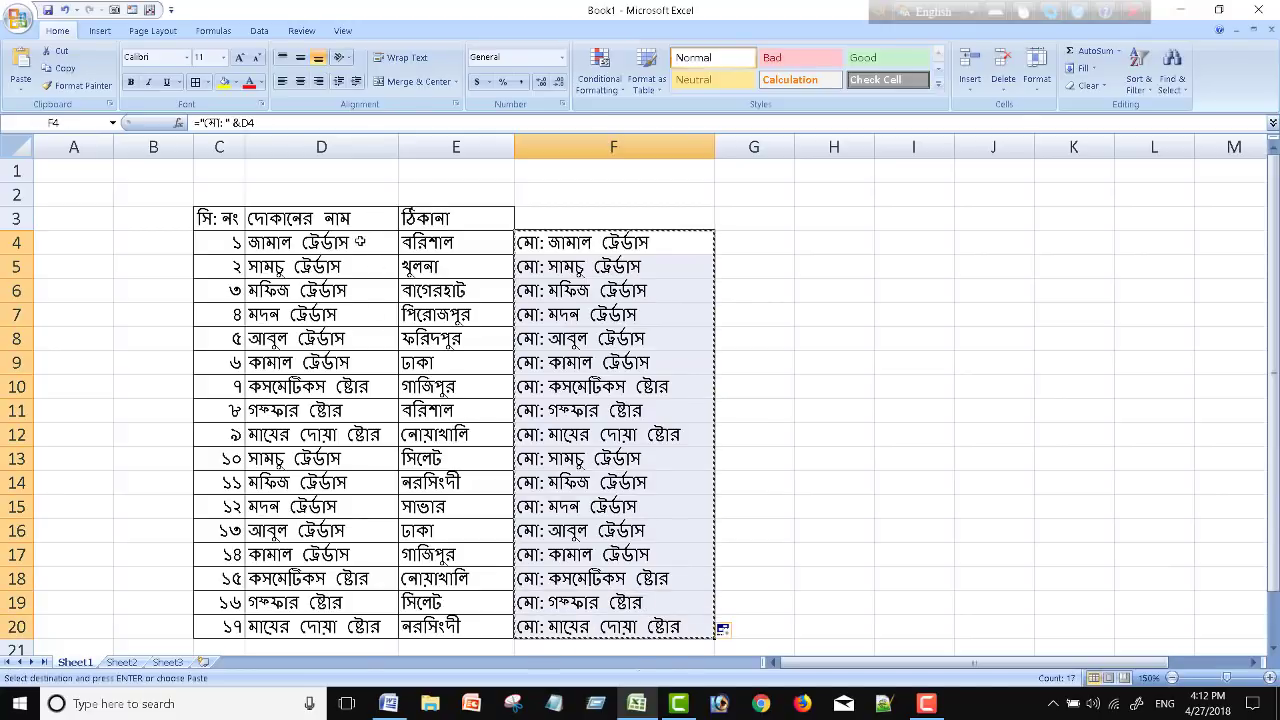
Try pasting the names over D4, undo it, and reselect F4:F20.
left_click(359, 242)
key("ctrl+shift+Down")
key("ctrl+v")
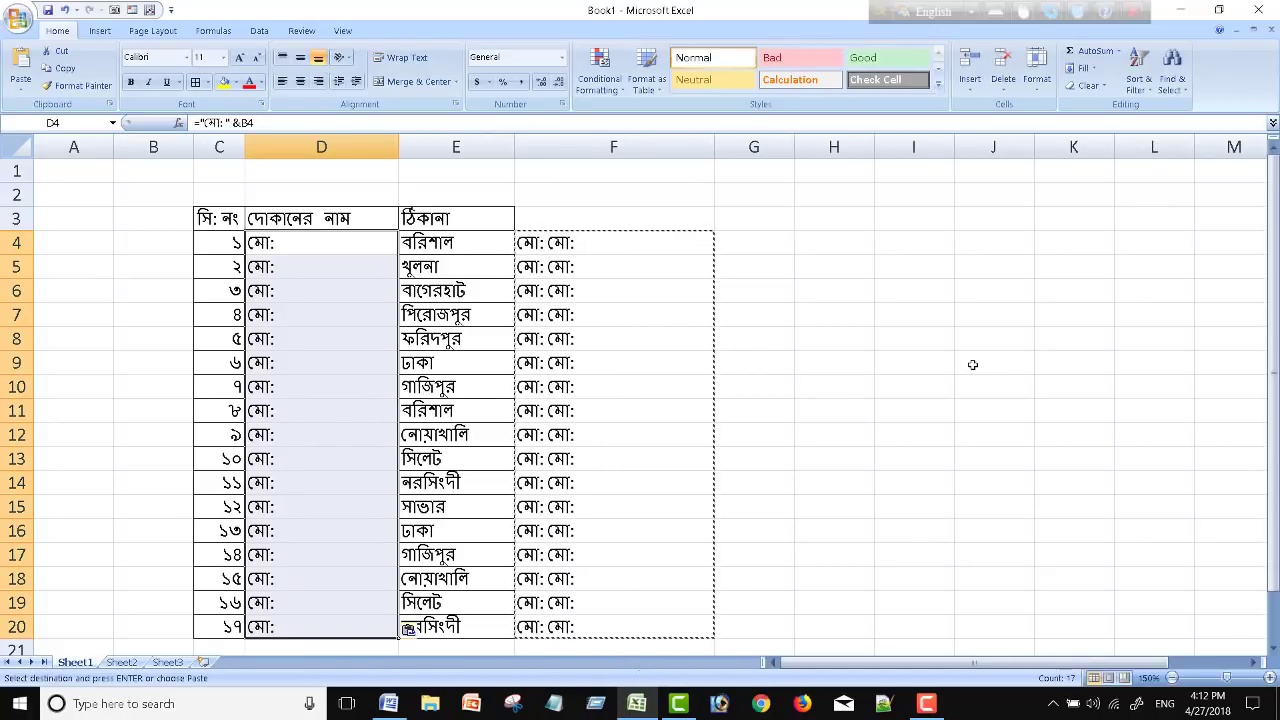
key("ctrl+z")
left_click(803, 322)
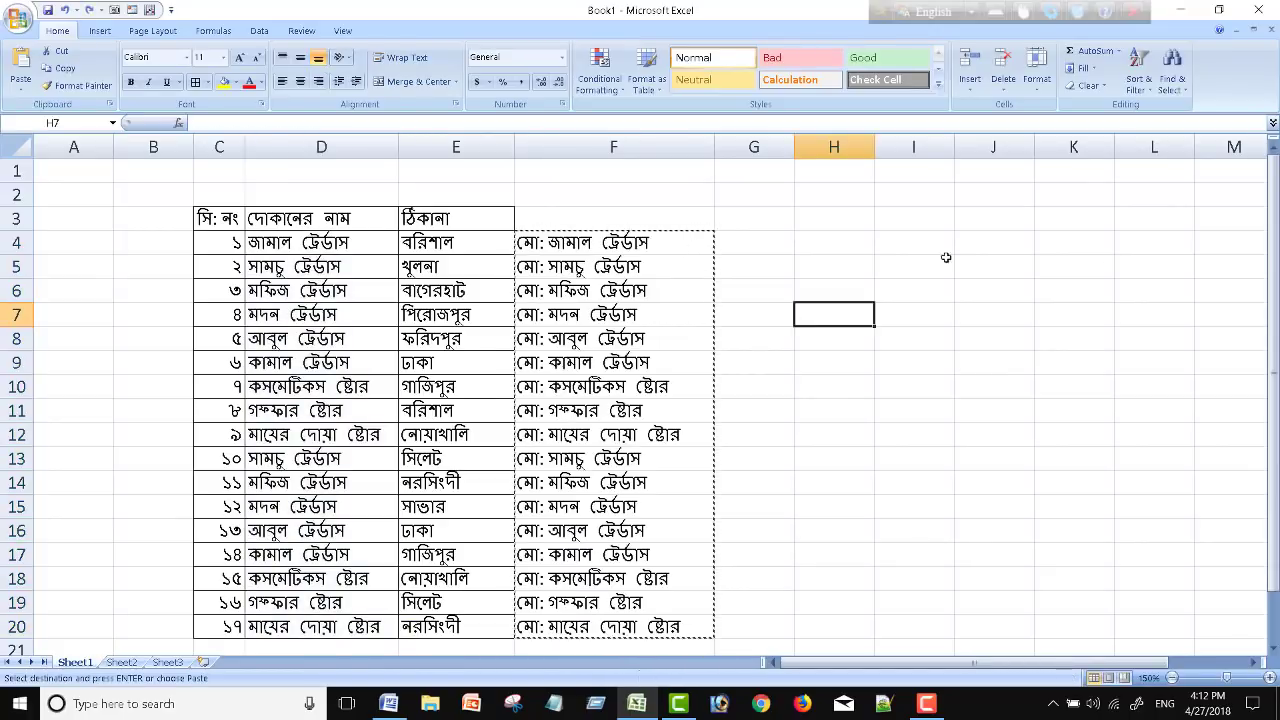
left_click_drag(1274, 250, 1275, 272)
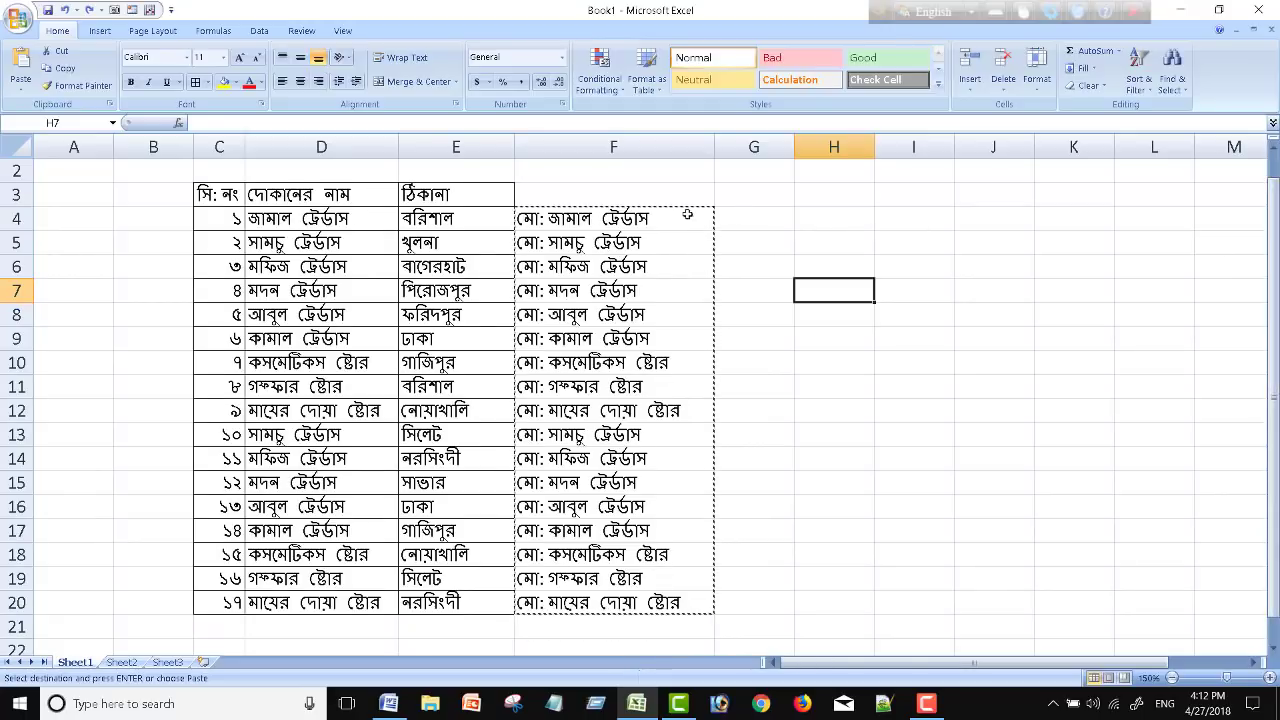
left_click_drag(656, 218, 673, 601)
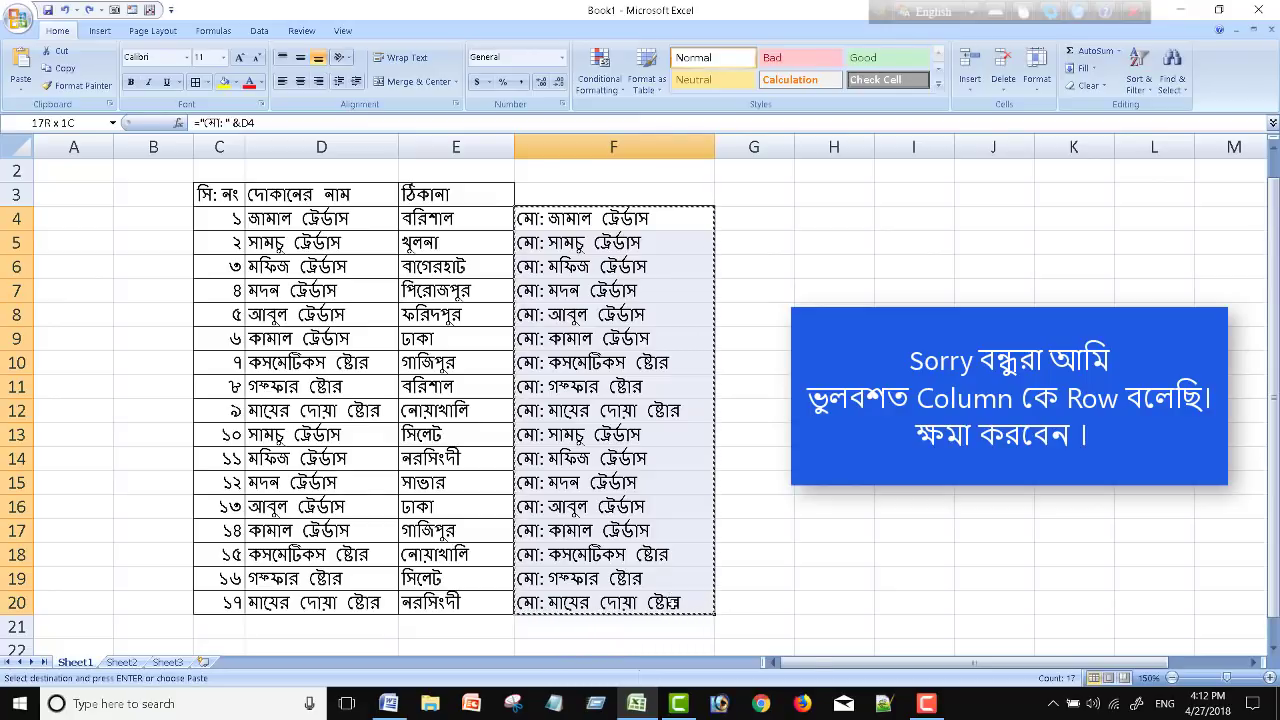
Paste Special F4:F20 onto itself as Values so the মো: names become plain text.
left_click_drag(666, 602, 668, 600)
key("alt+e")
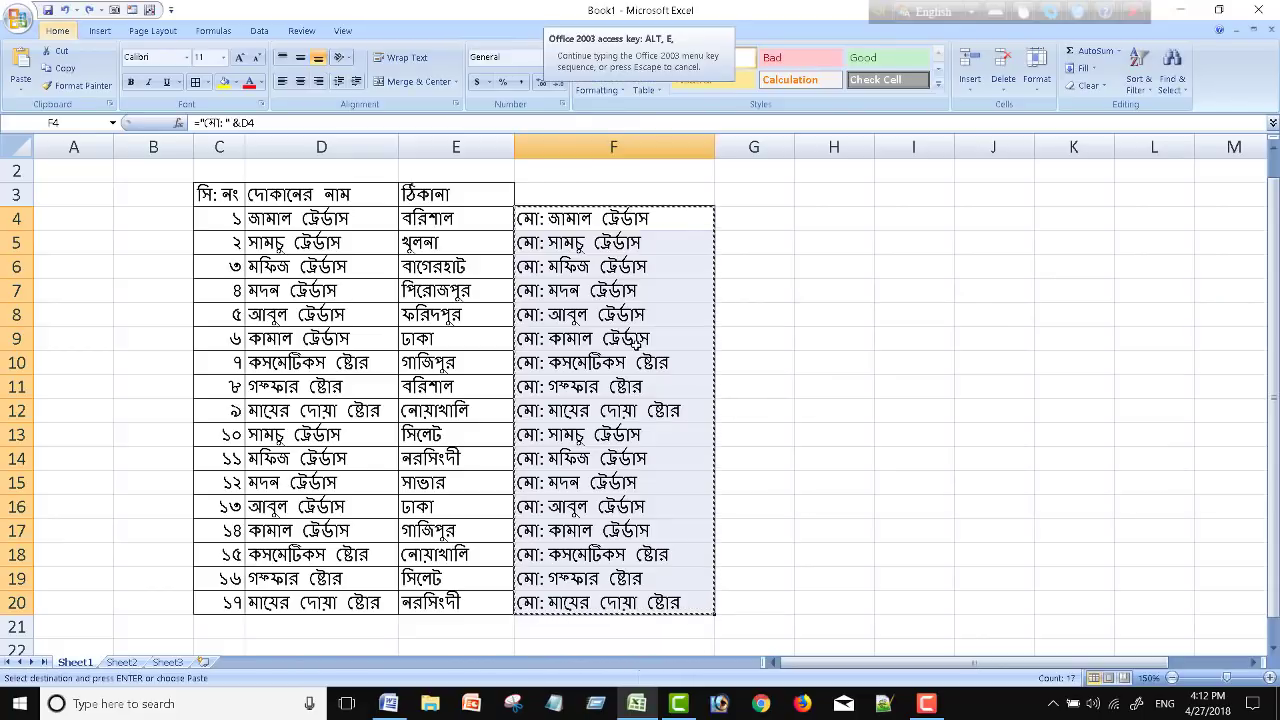
key("s")
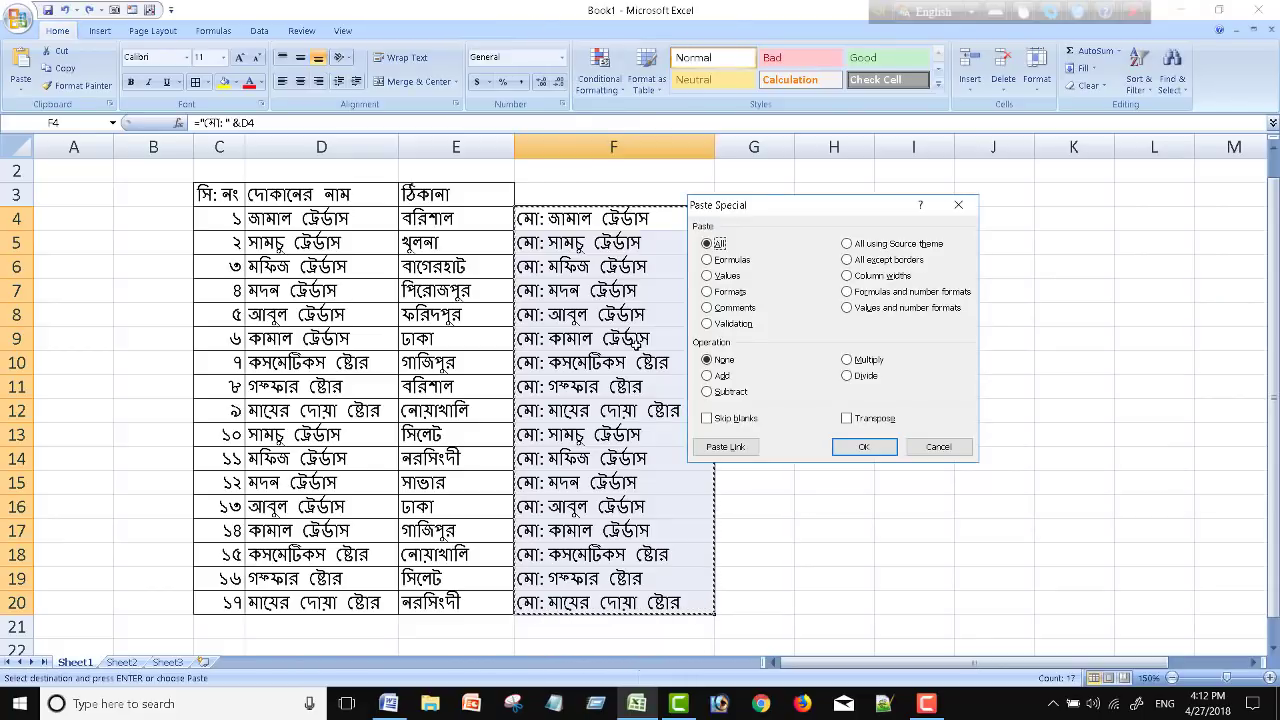
left_click(738, 277)
left_click_drag(828, 211, 742, 208)
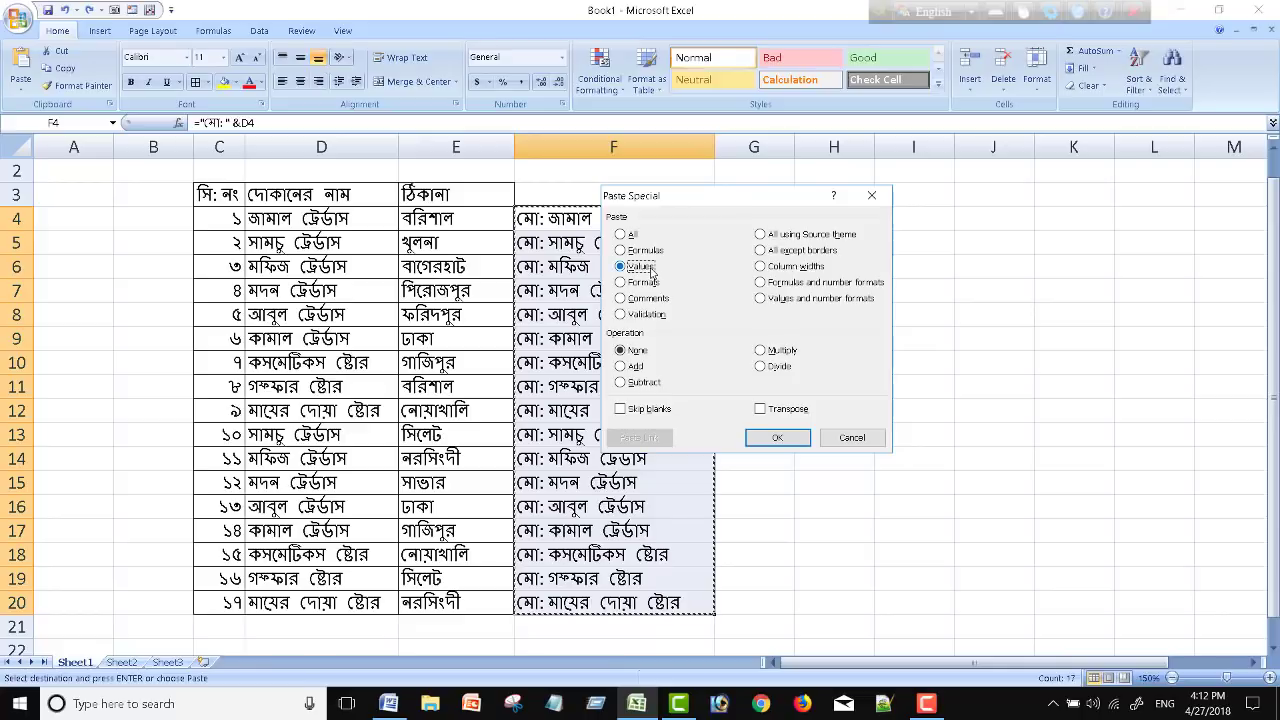
left_click(762, 440)
left_click(638, 338)
left_click(624, 262)
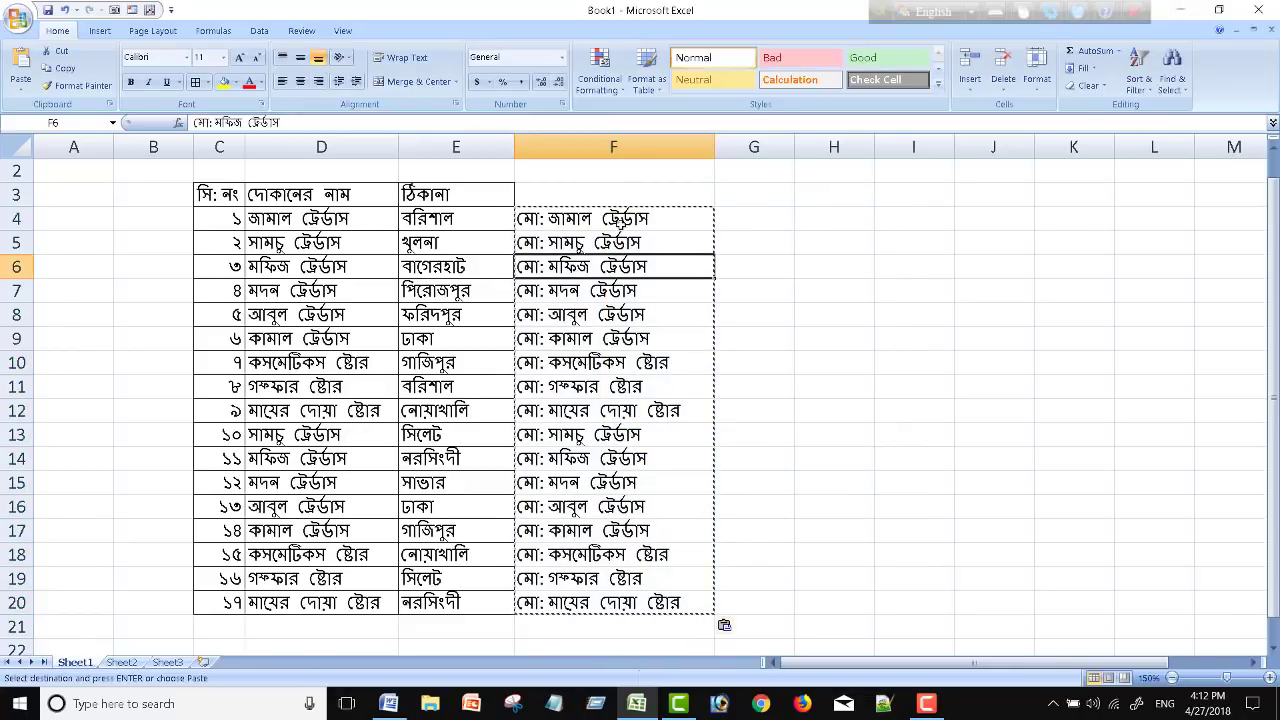
left_click_drag(620, 220, 662, 600)
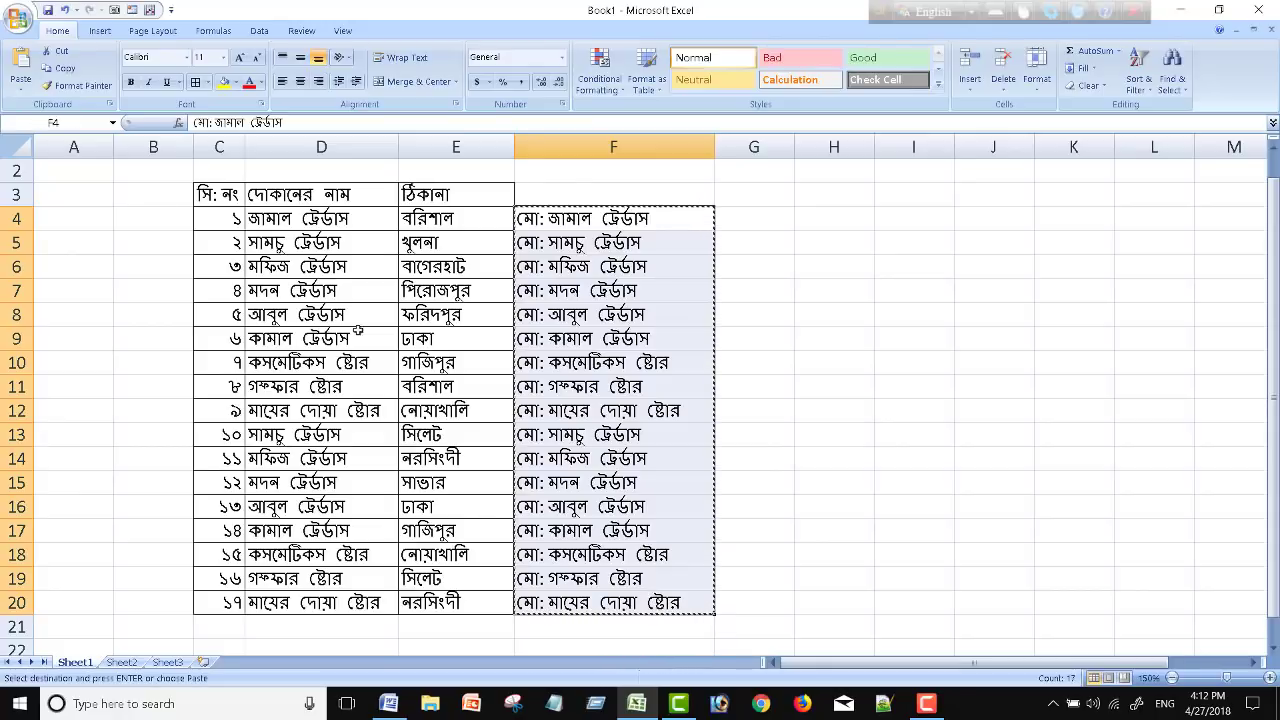
Paste the মো:-prefixed names into D4 onward and widen column D to fit.
left_click(343, 221)
key("ctrl+v")
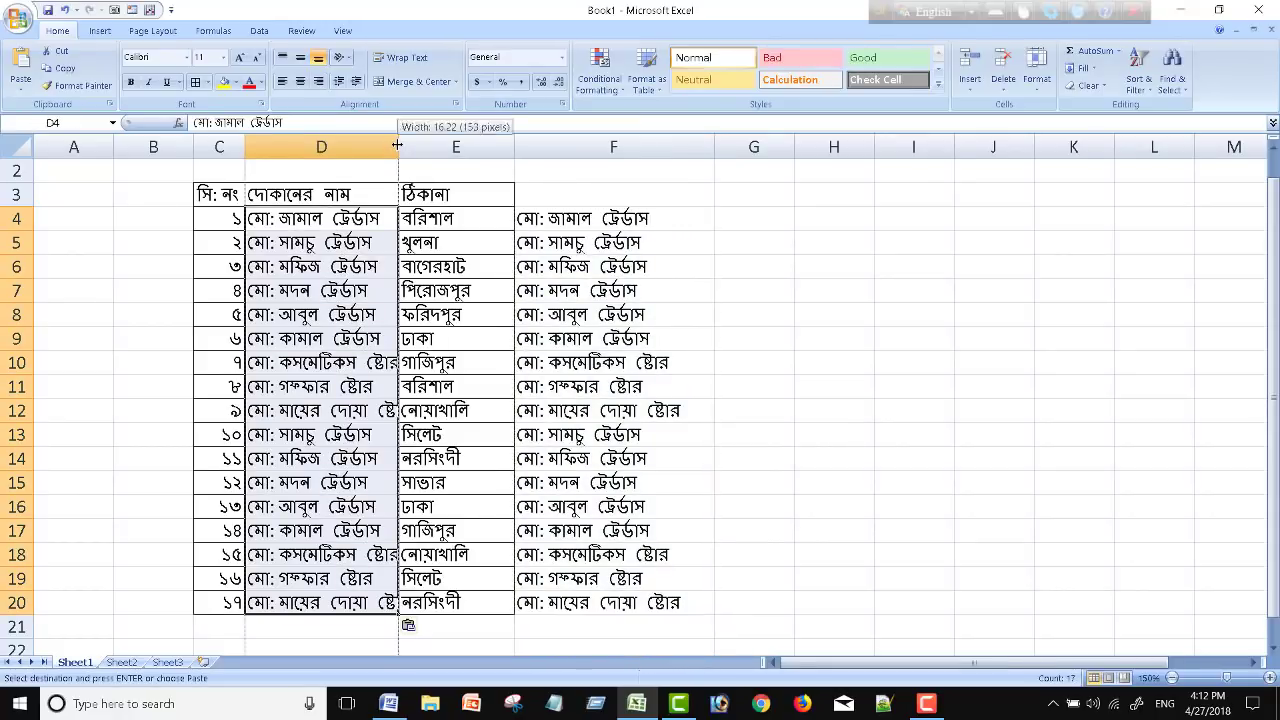
left_click_drag(398, 147, 420, 147)
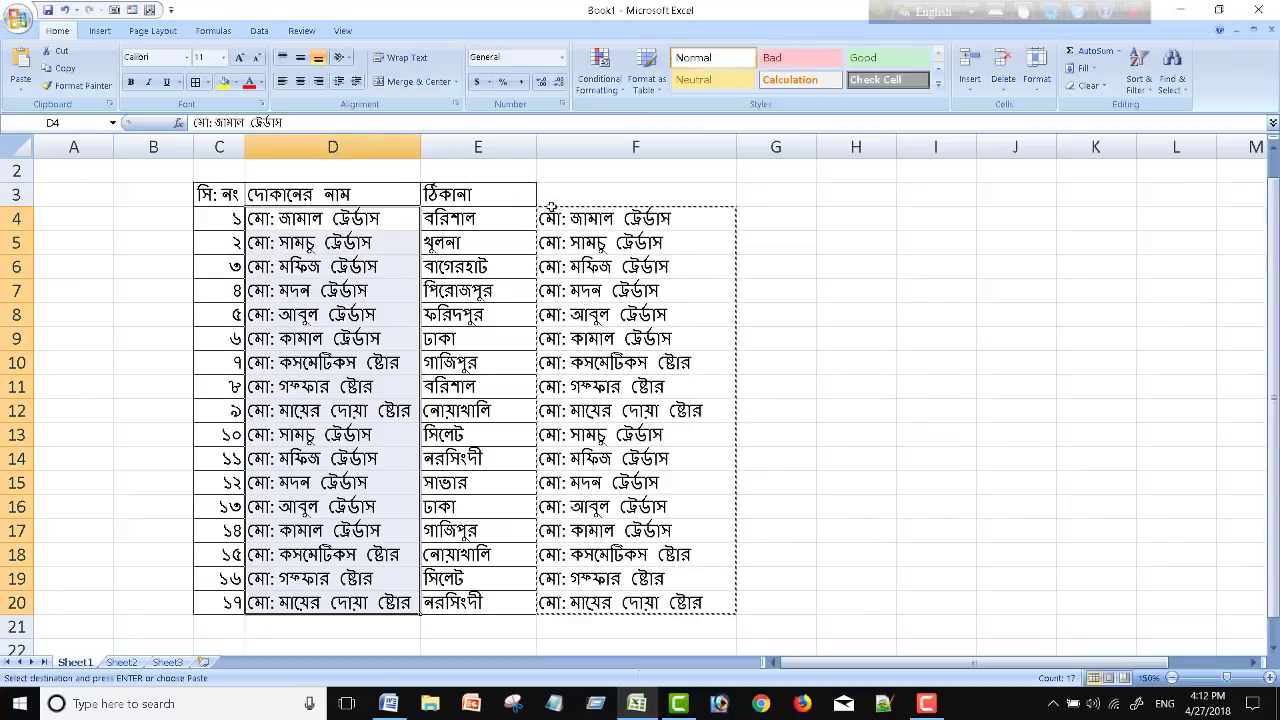
Delete helper column F from the sheet.
left_click(651, 145)
right_click(656, 148)
left_click(743, 249)
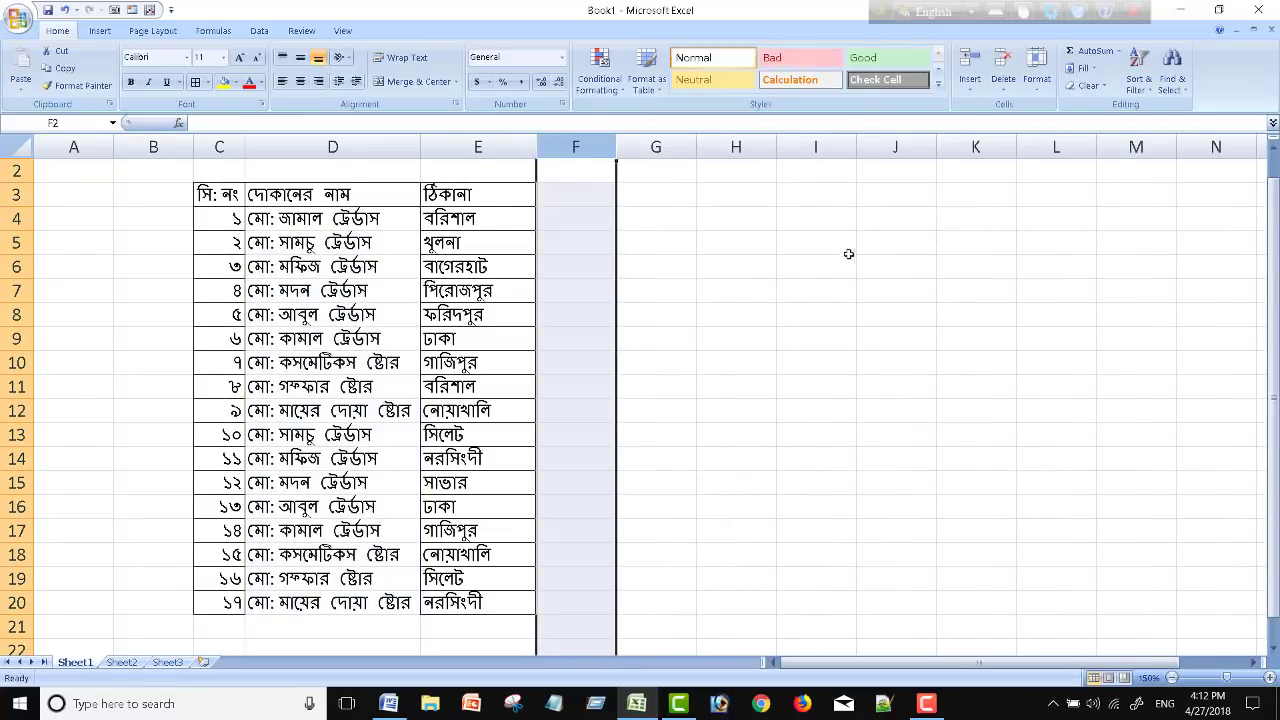
left_click(818, 265)
left_click_drag(222, 190, 454, 202)
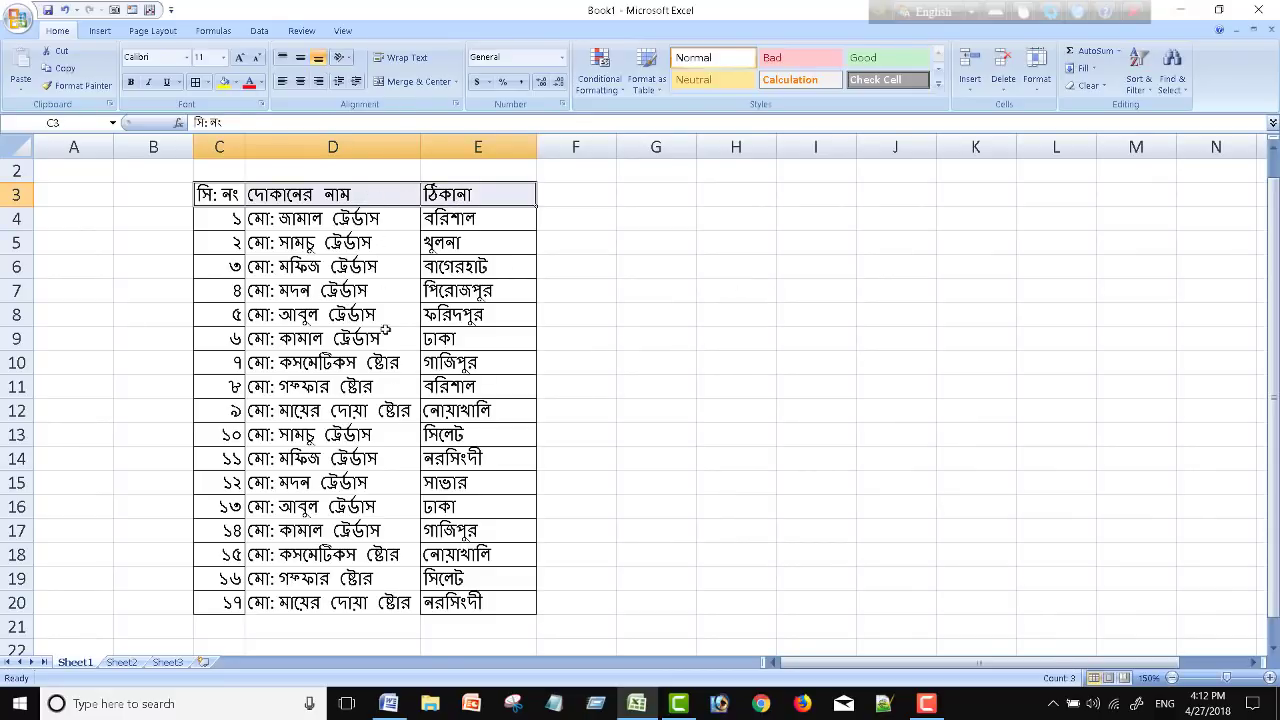
left_click(610, 277)
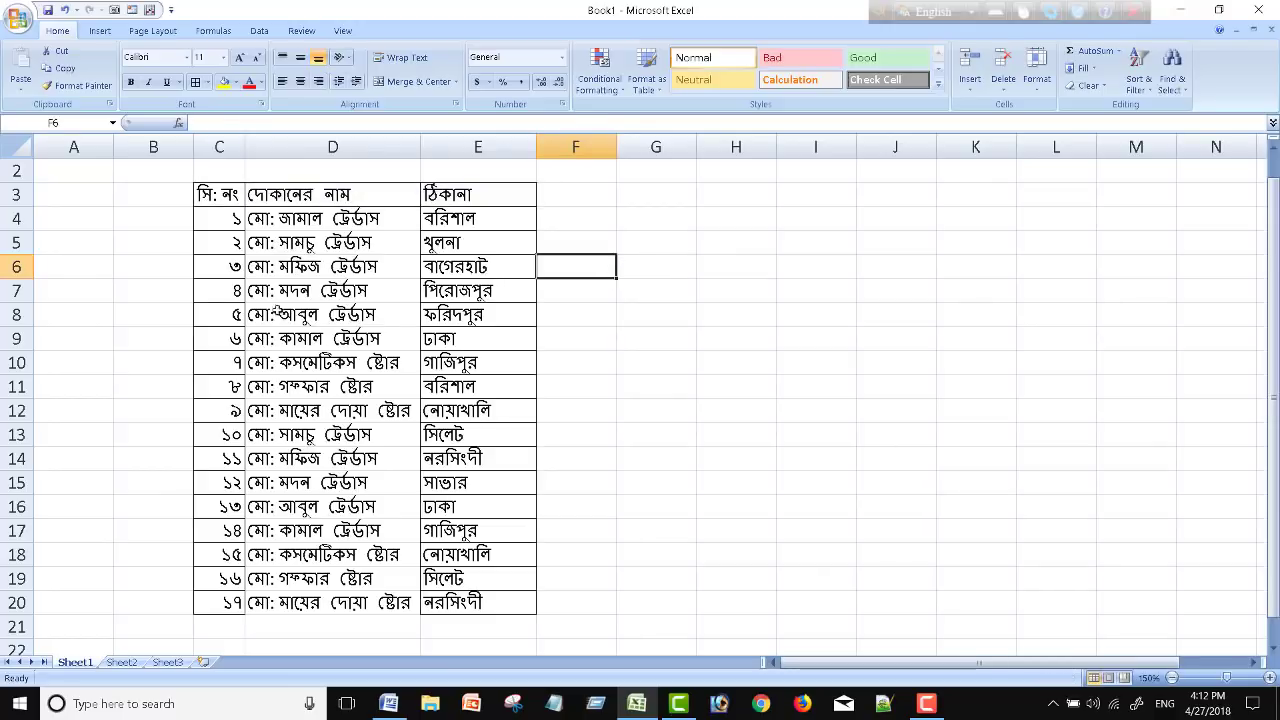
mouse_move(227, 196)
left_mouse_down()
mouse_move(520, 556)
mouse_move(518, 602)
left_mouse_up()
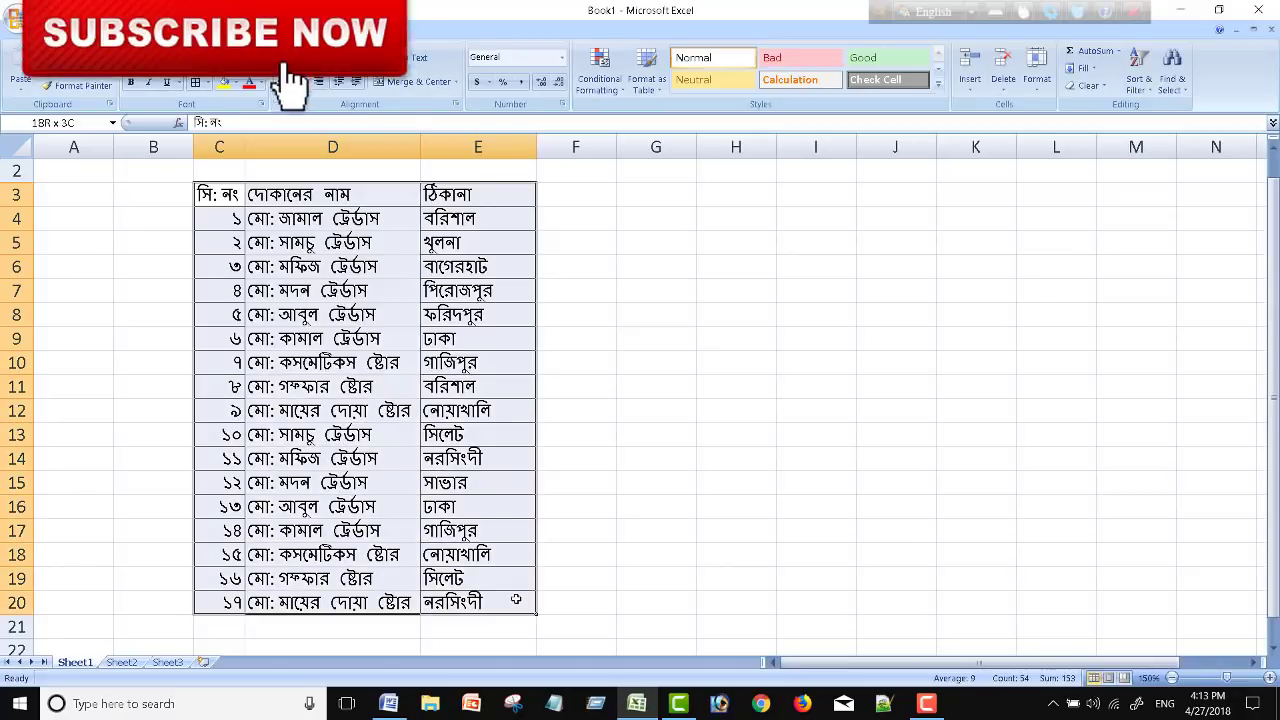